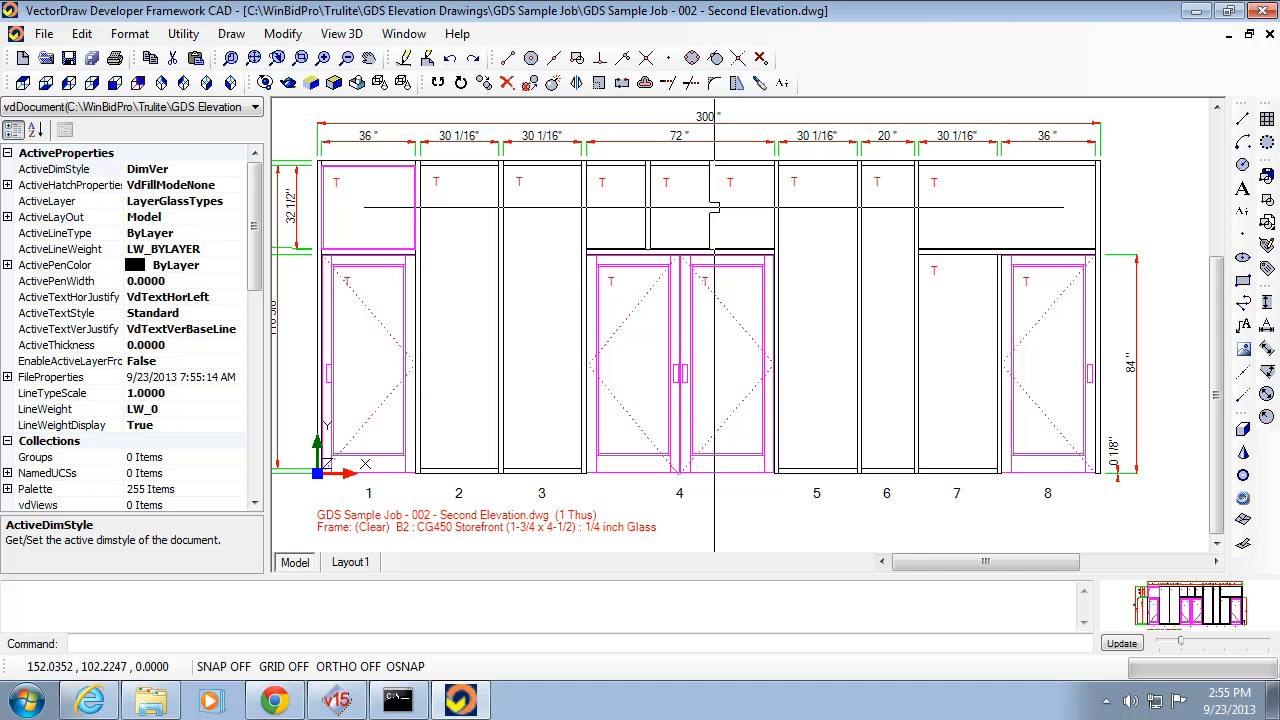
Move the right-hand vertical mullion in the transom above double door 4 about 14 inches to the right.
{"action": "left_click", "coordinate": [711, 209]}
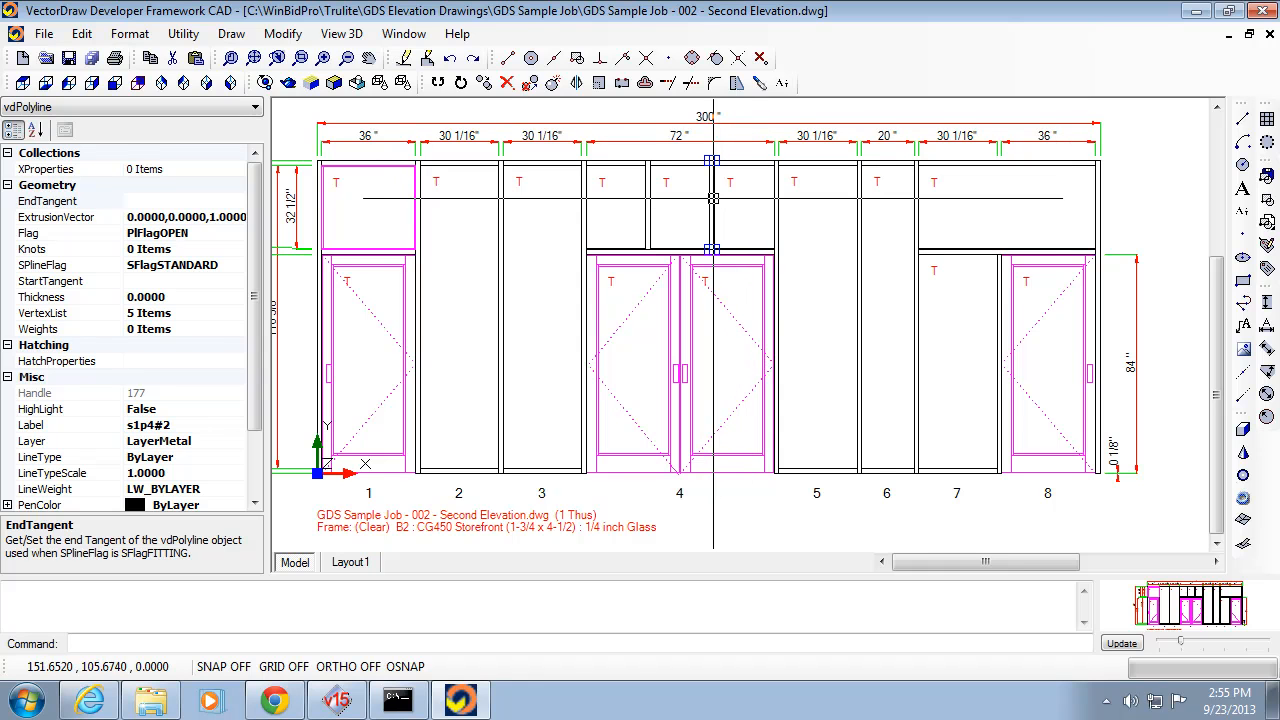
{"action": "left_click", "coordinate": [530, 84]}
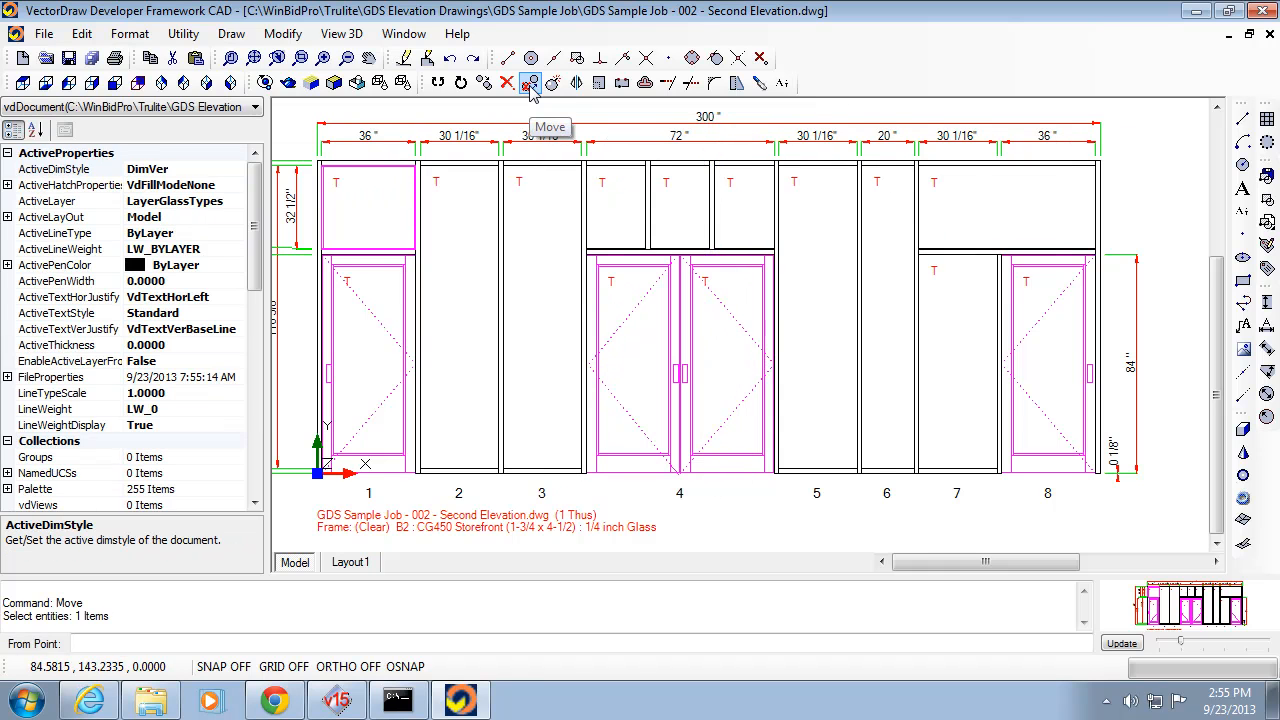
{"action": "left_click", "coordinate": [710, 203]}
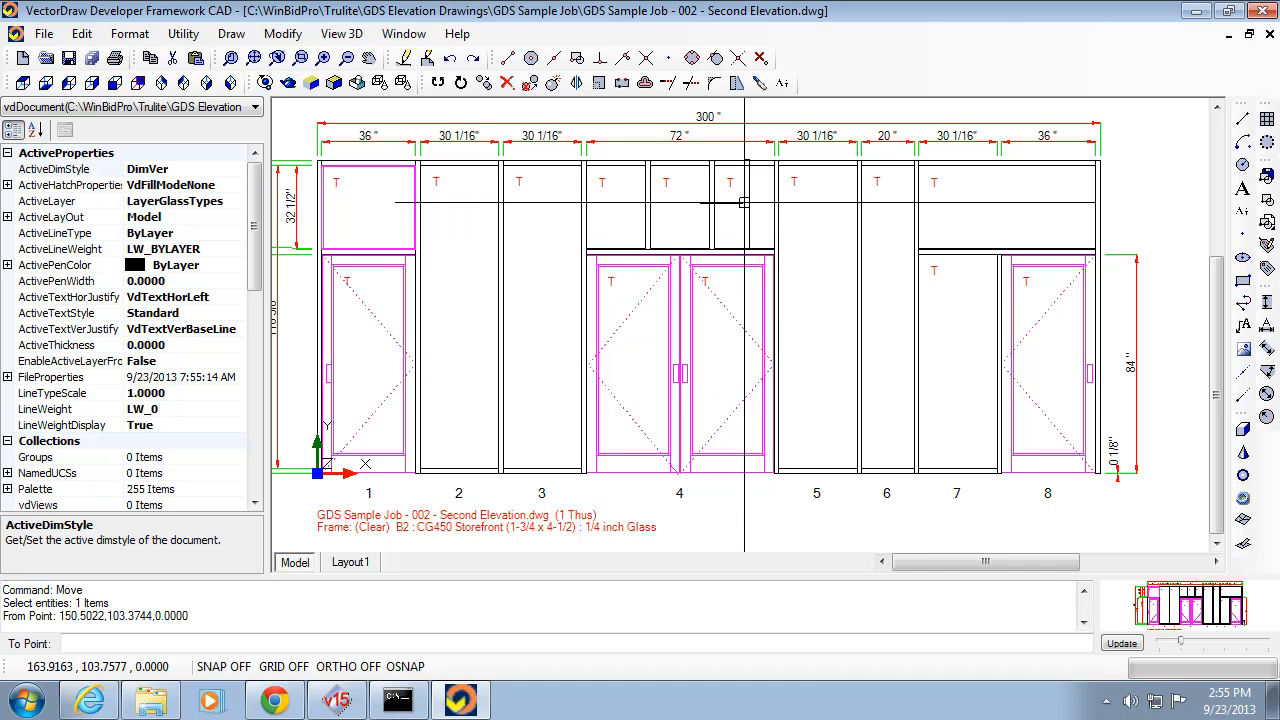
{"action": "left_click", "coordinate": [746, 203]}
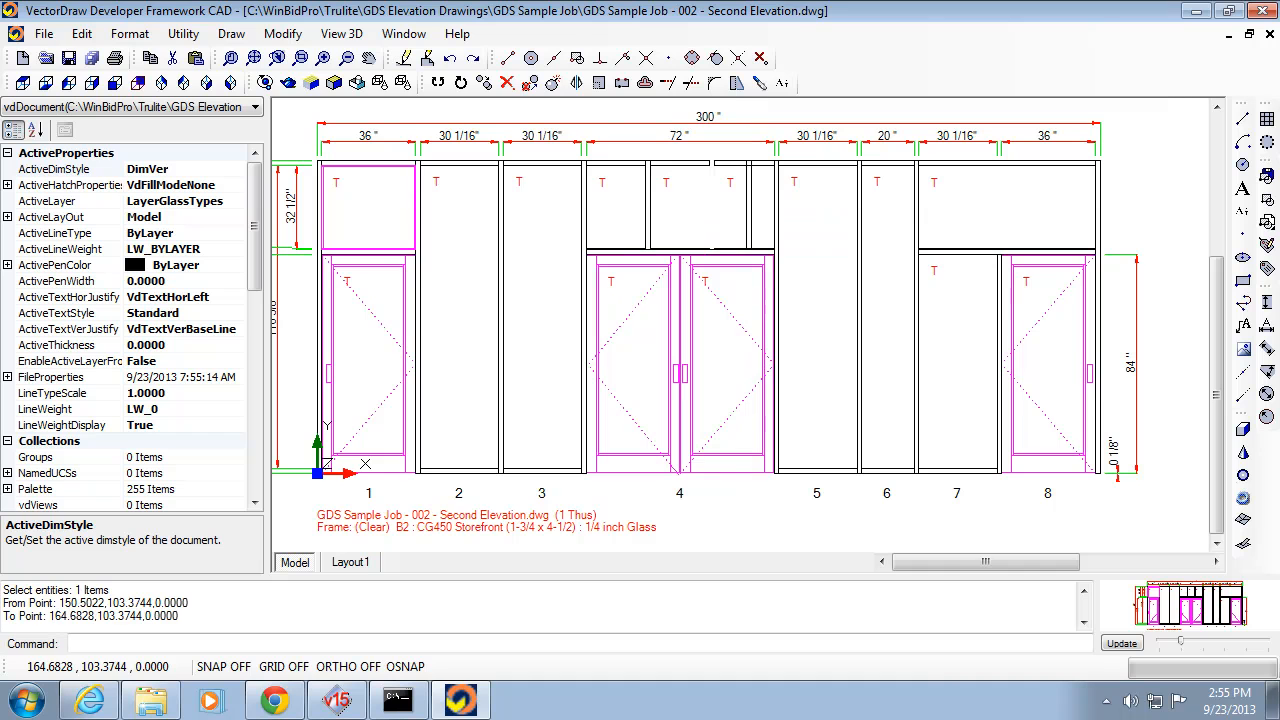
{"action": "scroll", "coordinate": [957, 336], "scroll_direction": "up", "scroll_amount": 2}
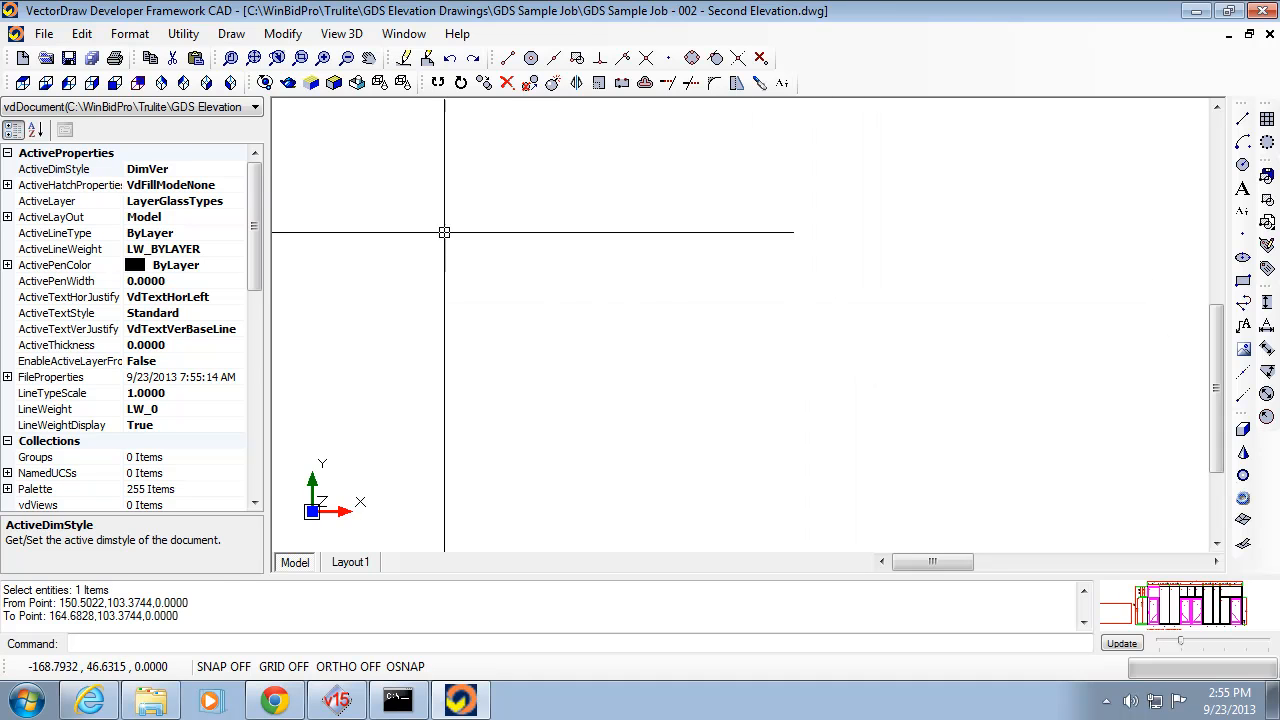
{"action": "left_click", "coordinate": [255, 62]}
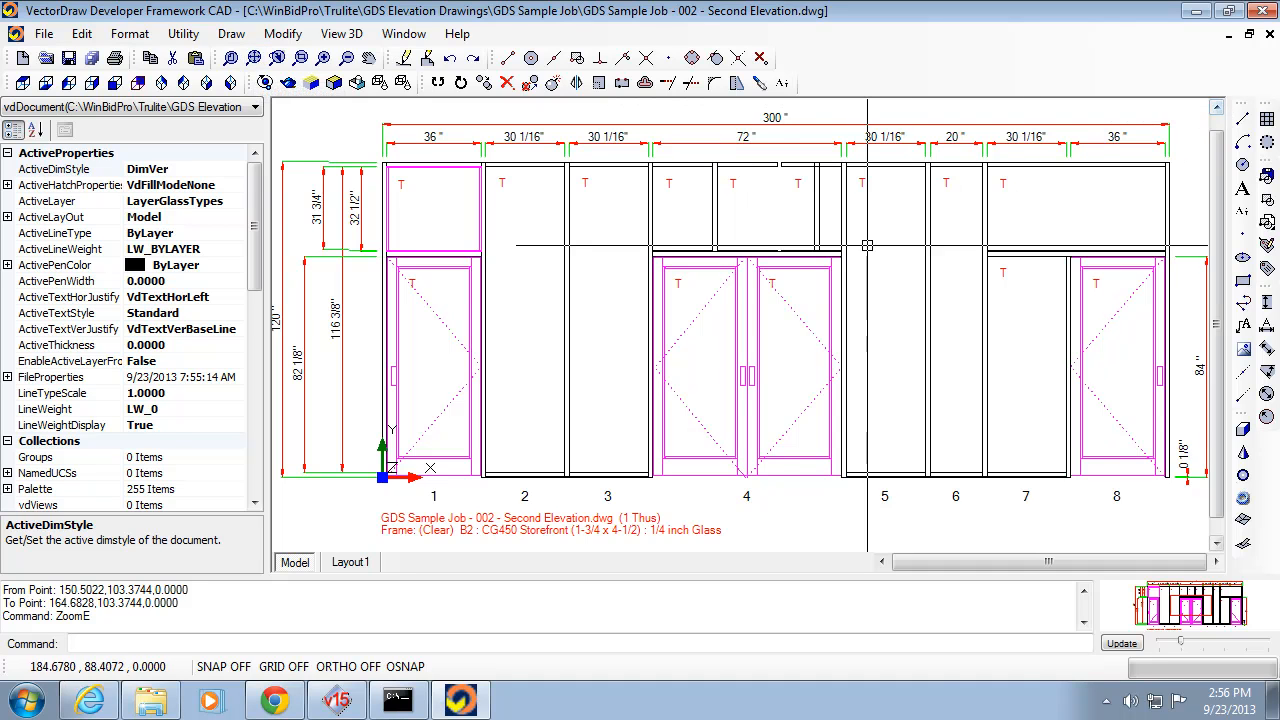
Stretch the lower-left corner of the head member above door 4 to the right edge of the moved mullion.
{"action": "left_click", "coordinate": [778, 163]}
{"action": "scroll", "coordinate": [780, 163], "scroll_direction": "up", "scroll_amount": 5}
{"action": "scroll", "coordinate": [778, 163], "scroll_direction": "up", "scroll_amount": 3}
{"action": "scroll", "coordinate": [778, 163], "scroll_direction": "down", "scroll_amount": 3}
{"action": "scroll", "coordinate": [780, 163], "scroll_direction": "up", "scroll_amount": 1}
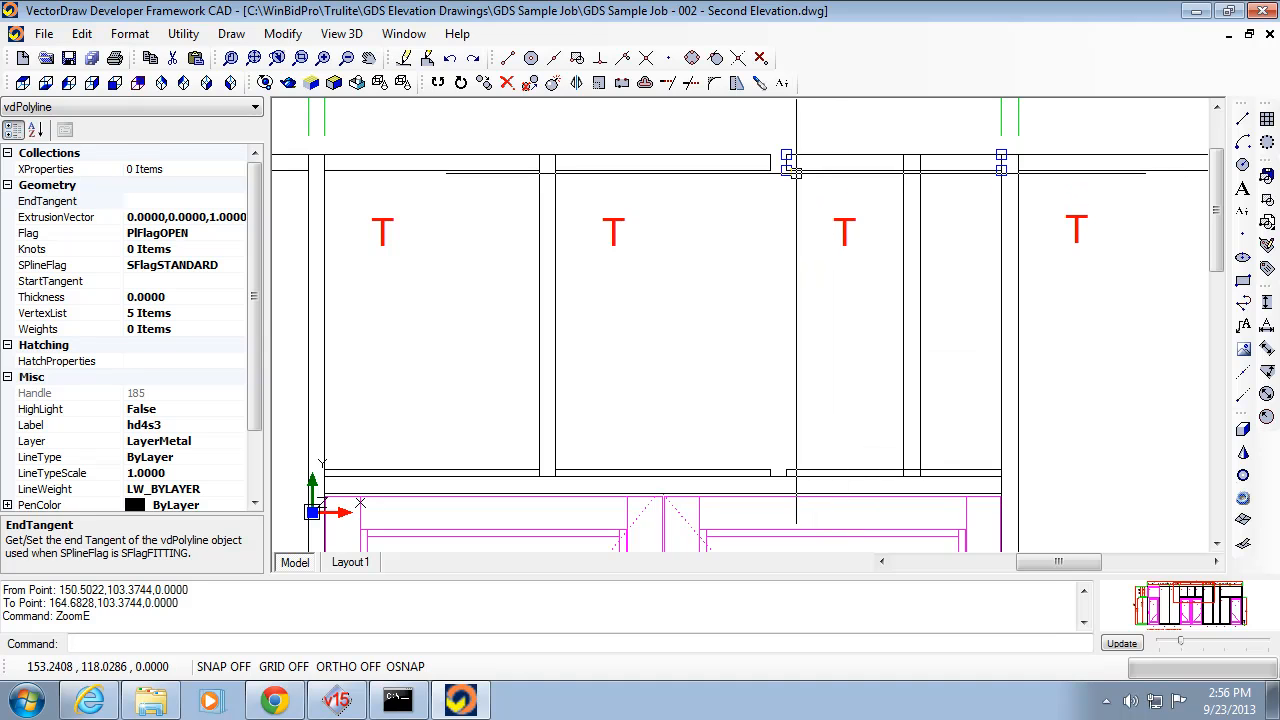
{"action": "mouse_move", "coordinate": [786, 170]}
{"action": "left_mouse_down"}
{"action": "mouse_move", "coordinate": [816, 177]}
{"action": "mouse_move", "coordinate": [765, 170]}
{"action": "mouse_move", "coordinate": [812, 175]}
{"action": "mouse_move", "coordinate": [786, 170]}
{"action": "left_mouse_up"}
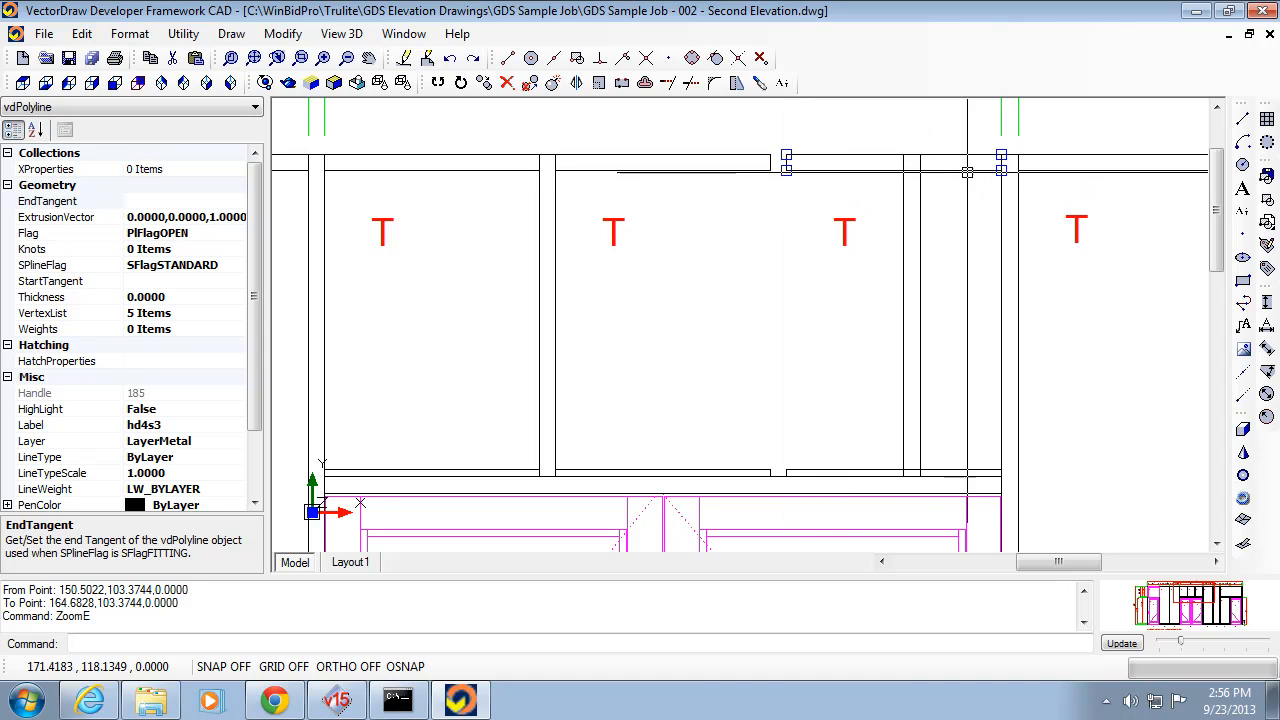
{"action": "scroll", "coordinate": [945, 169], "scroll_direction": "up", "scroll_amount": 5}
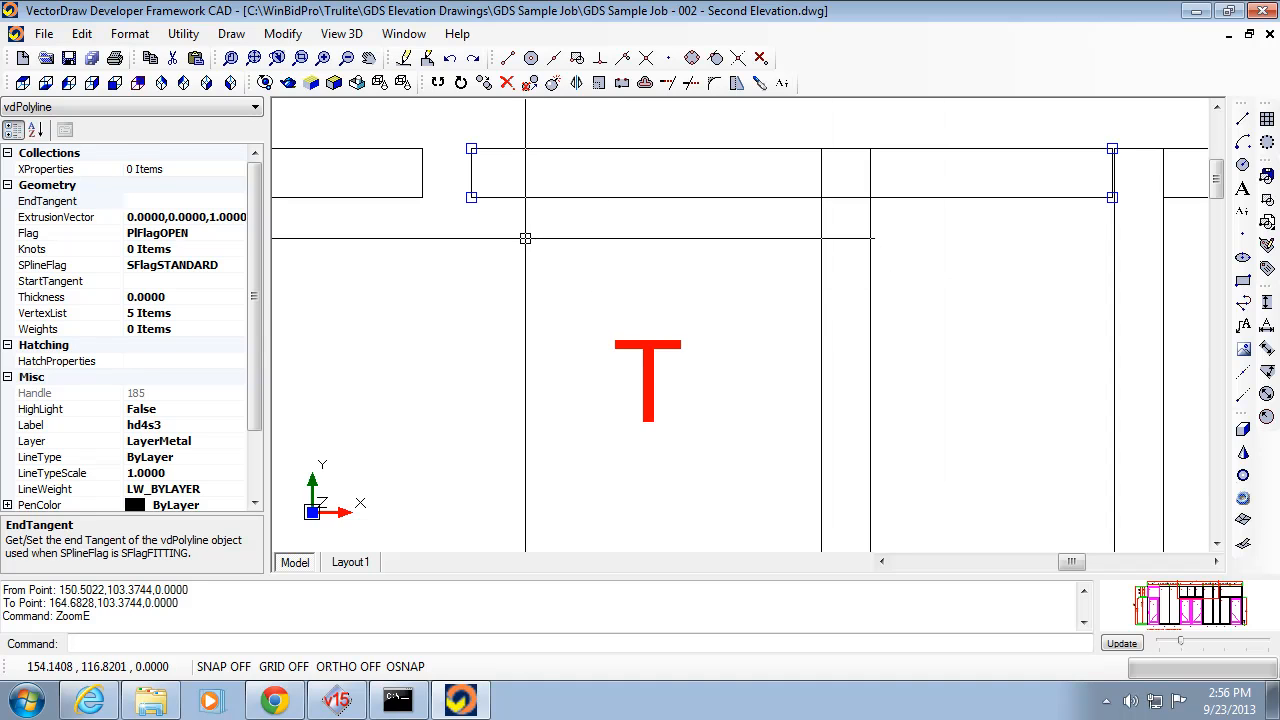
{"action": "scroll", "coordinate": [530, 231], "scroll_direction": "up", "scroll_amount": 1}
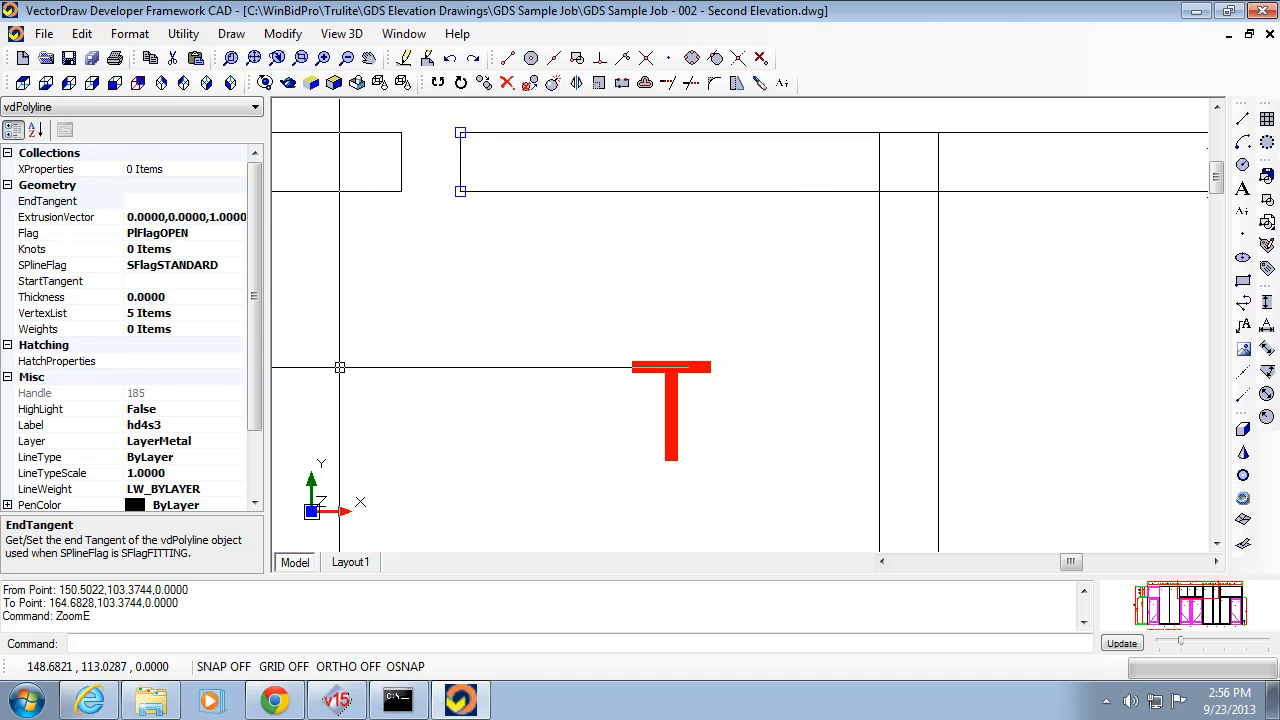
{"action": "key", "text": "Escape"}
{"action": "key", "text": "Escape"}
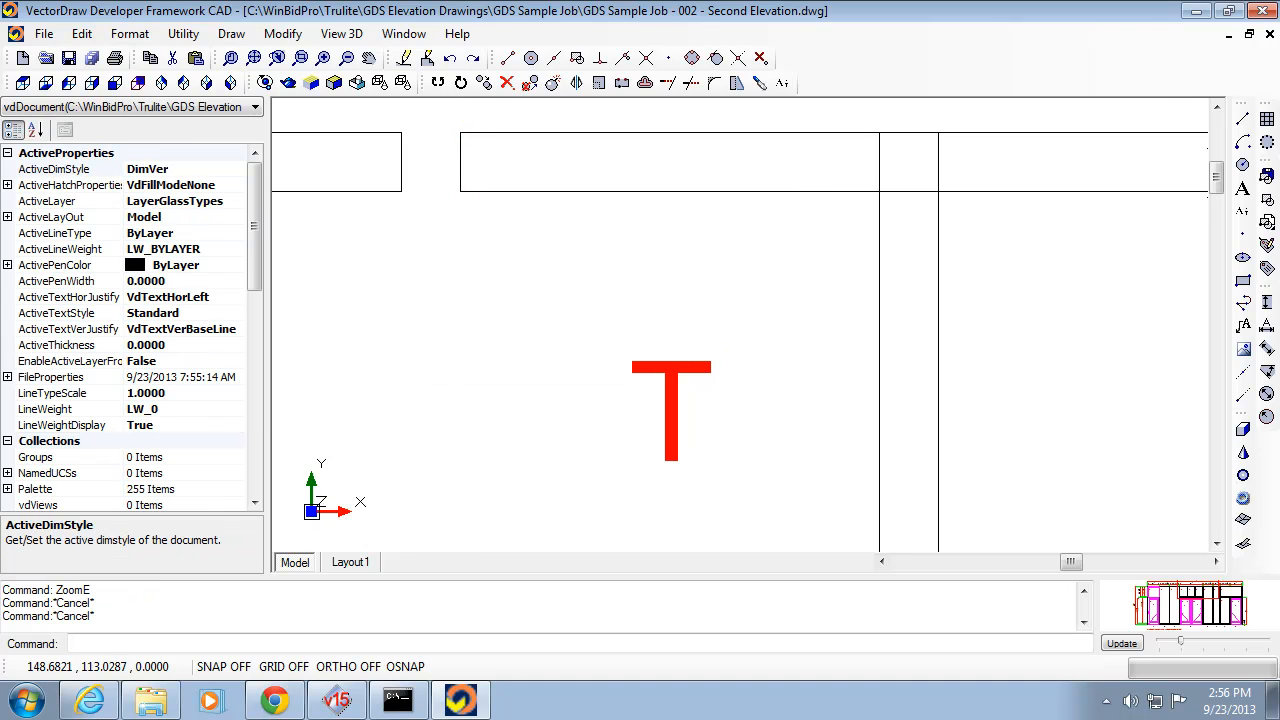
{"action": "left_click", "coordinate": [460, 188]}
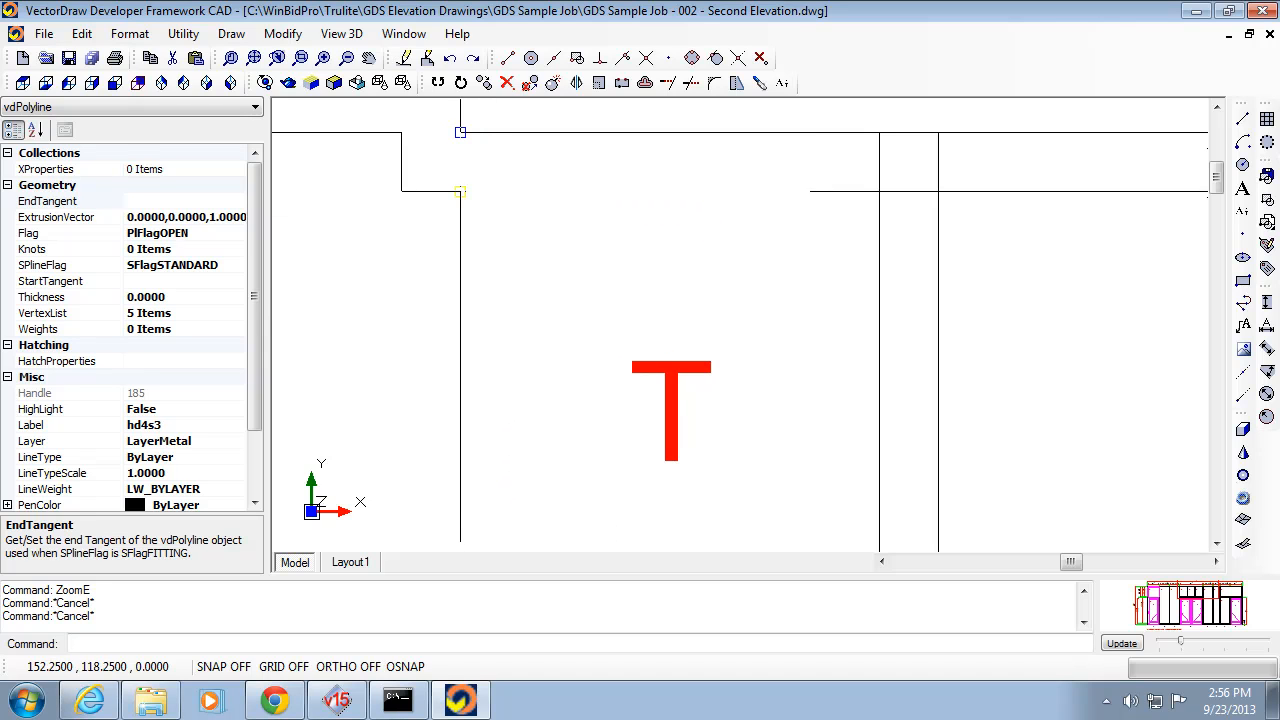
{"action": "left_click", "coordinate": [460, 191]}
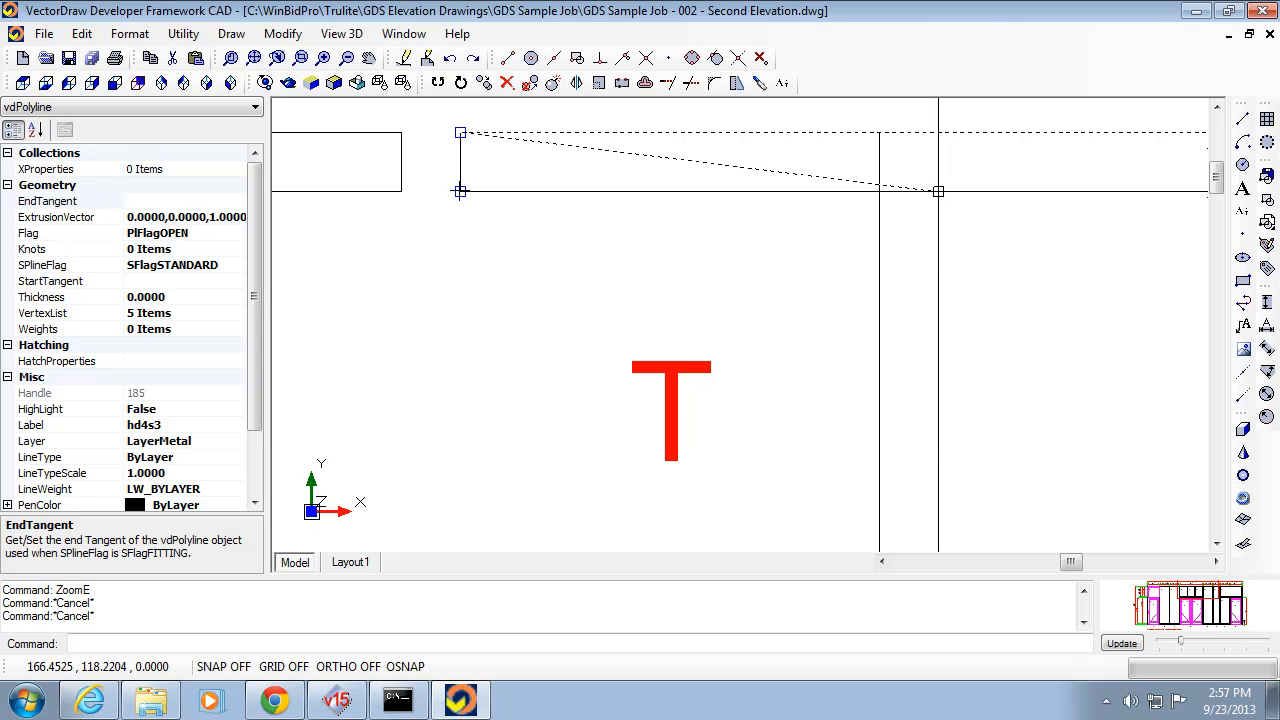
{"action": "left_click", "coordinate": [460, 191]}
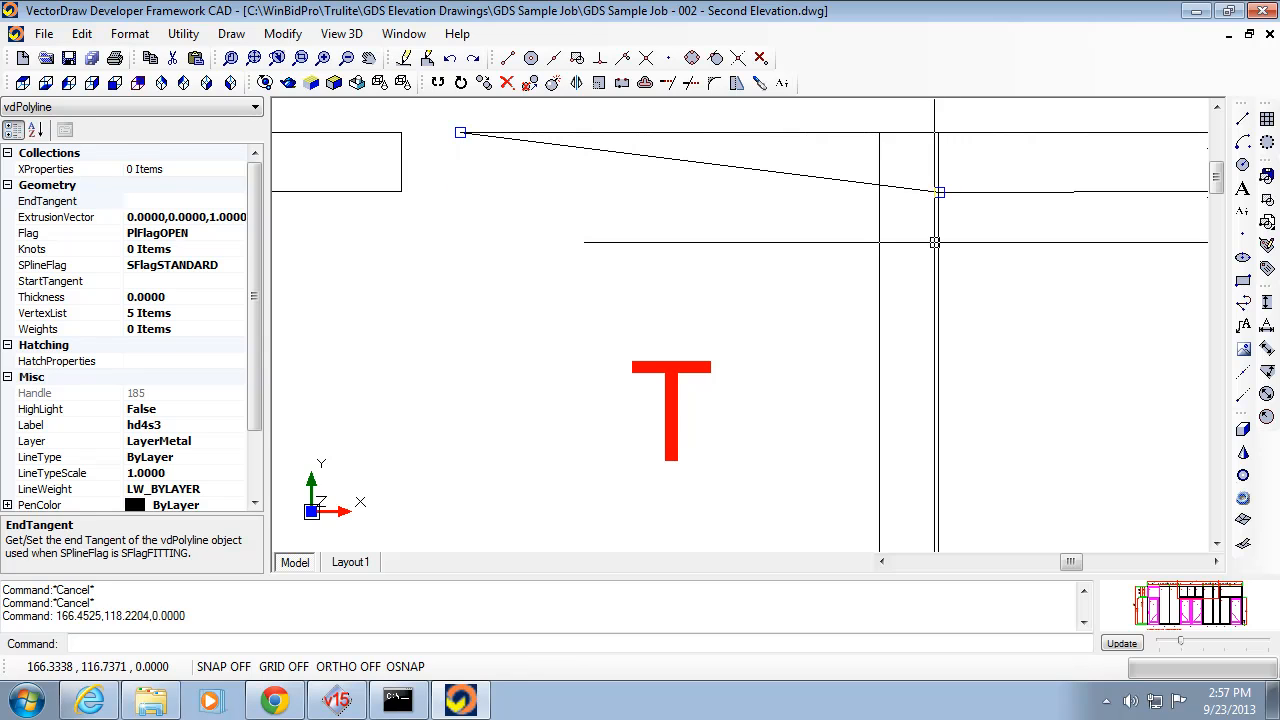
Stretch the head member's upper-left corner to the right edge of the moved mullion to square off its end.
{"action": "left_click", "coordinate": [460, 131]}
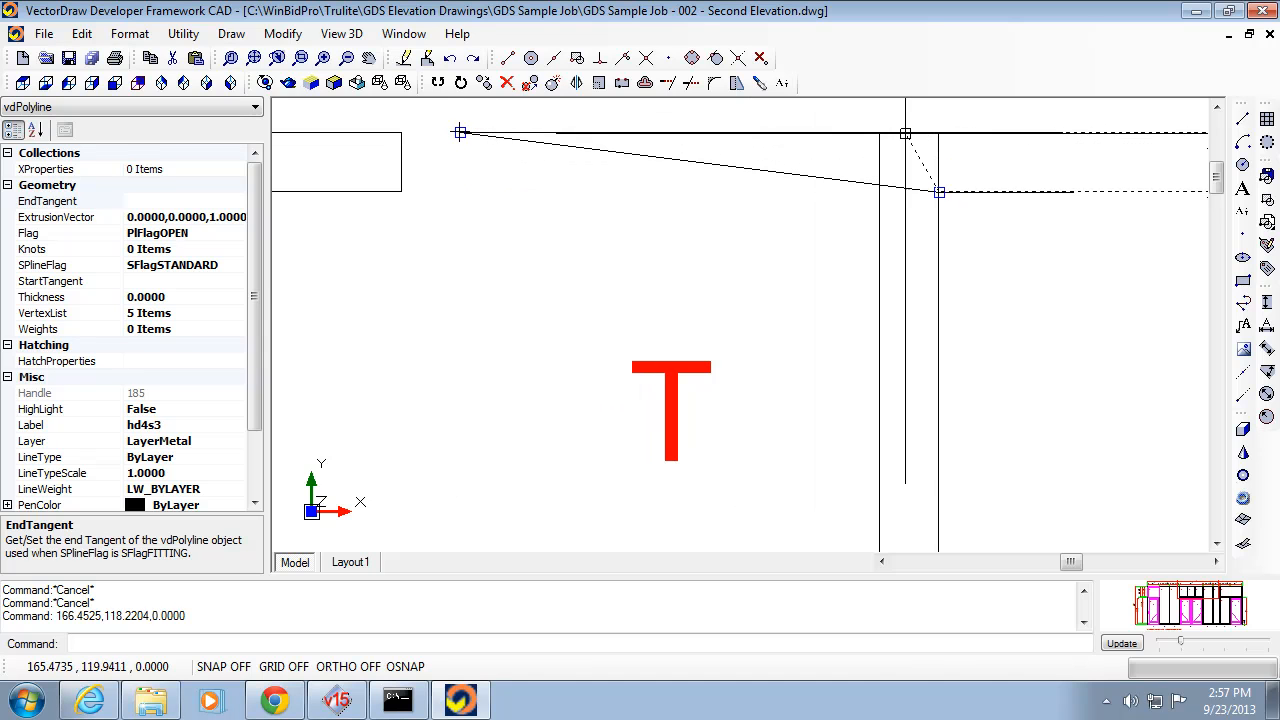
{"action": "left_click", "coordinate": [938, 134]}
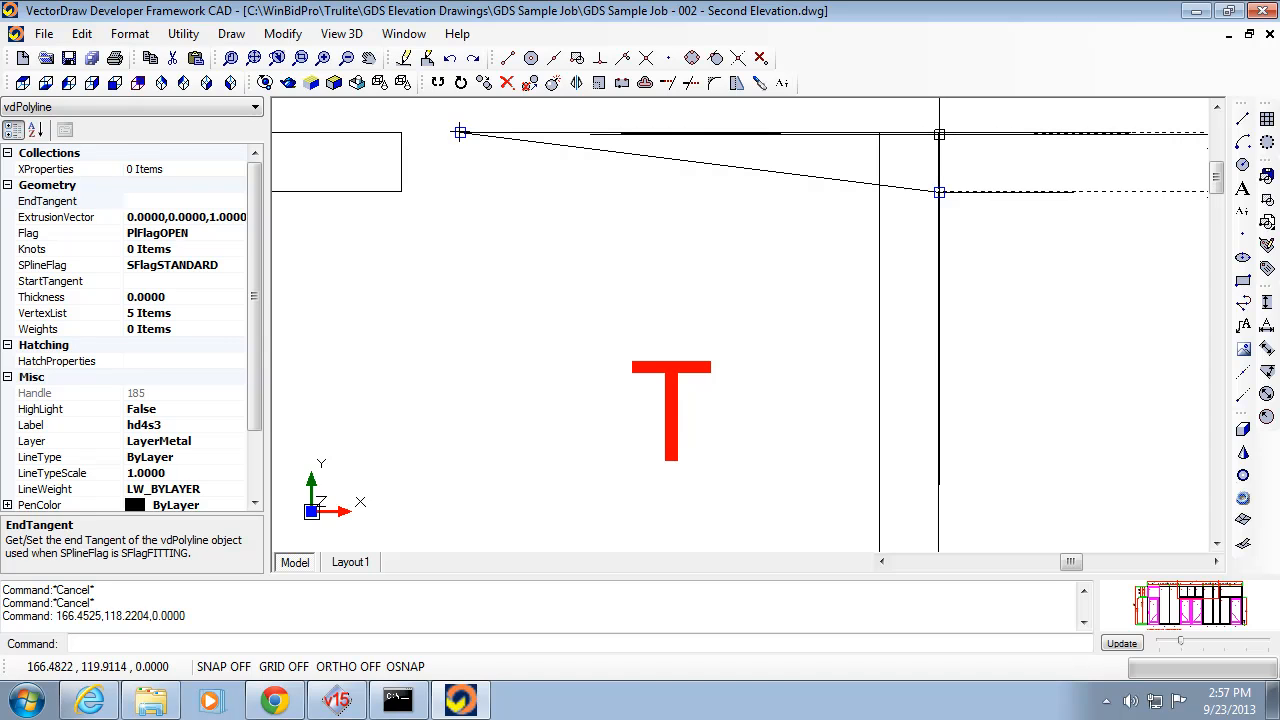
{"action": "left_click", "coordinate": [939, 133]}
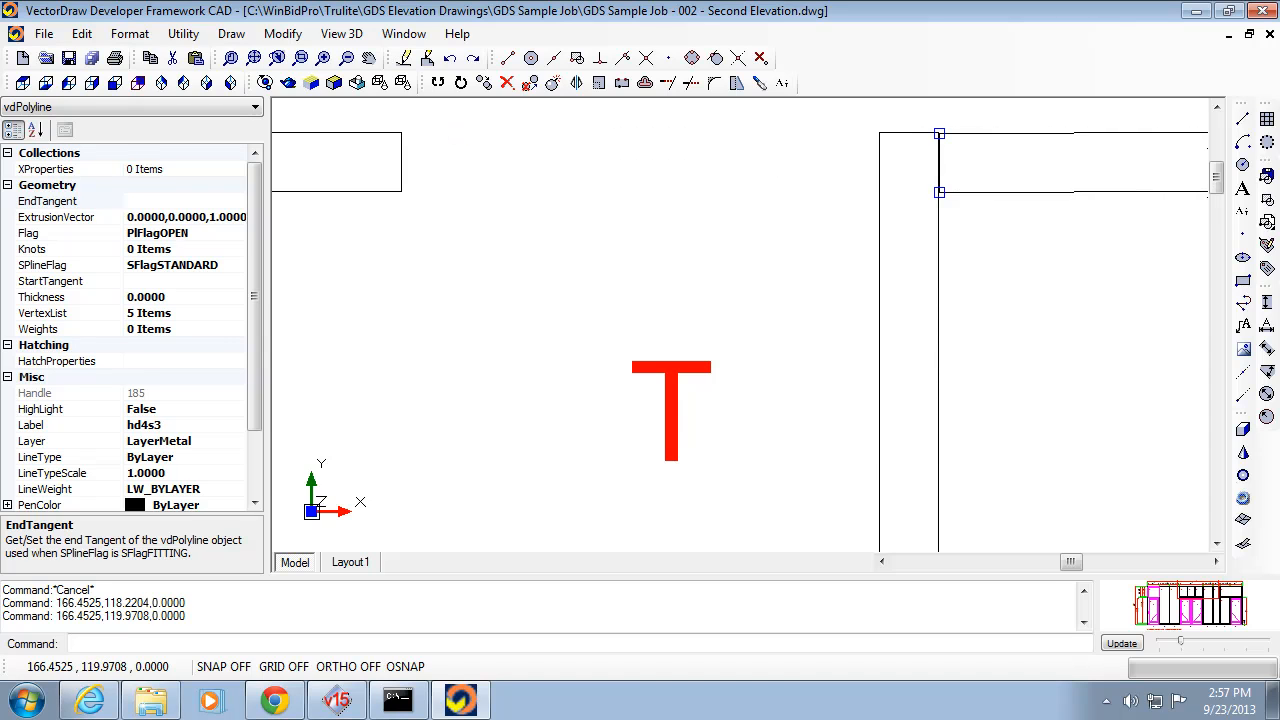
Fine-tune the shortened head member's upper-left corner so it meets the top right corner of the moved mullion.
{"action": "scroll", "coordinate": [1003, 536], "scroll_direction": "down", "scroll_amount": 7}
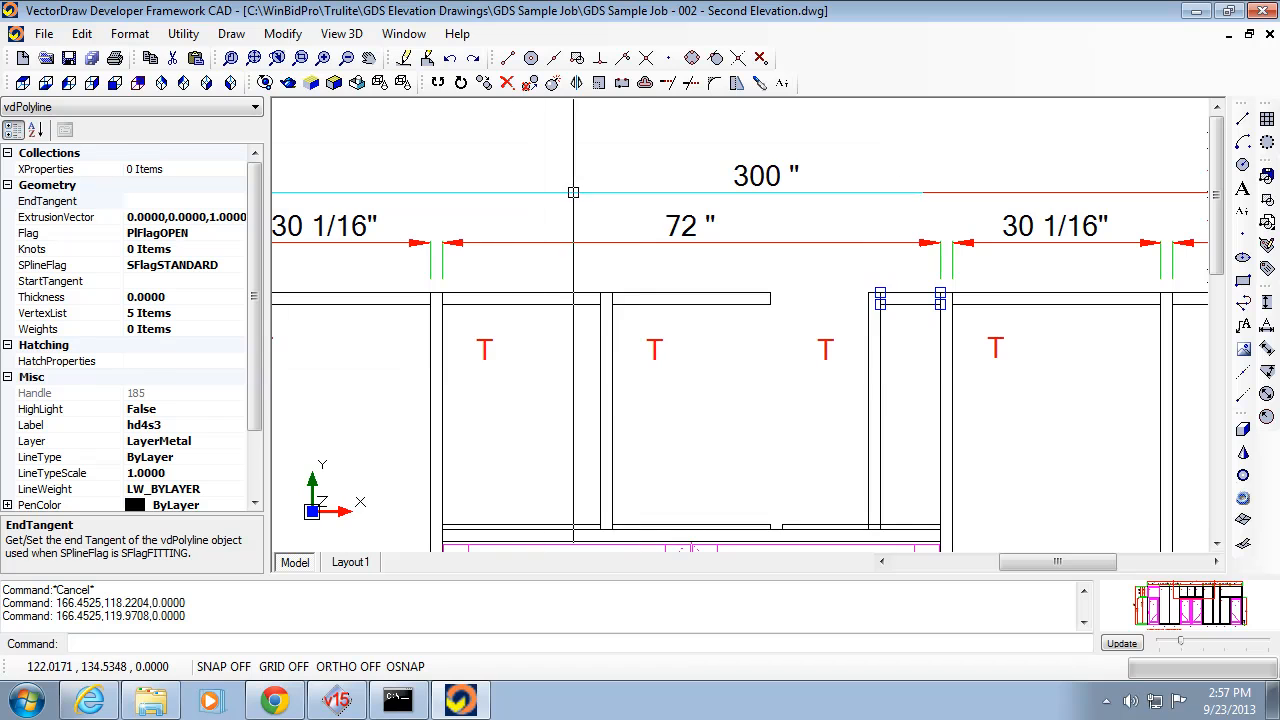
{"action": "scroll", "coordinate": [921, 297], "scroll_direction": "up", "scroll_amount": 5}
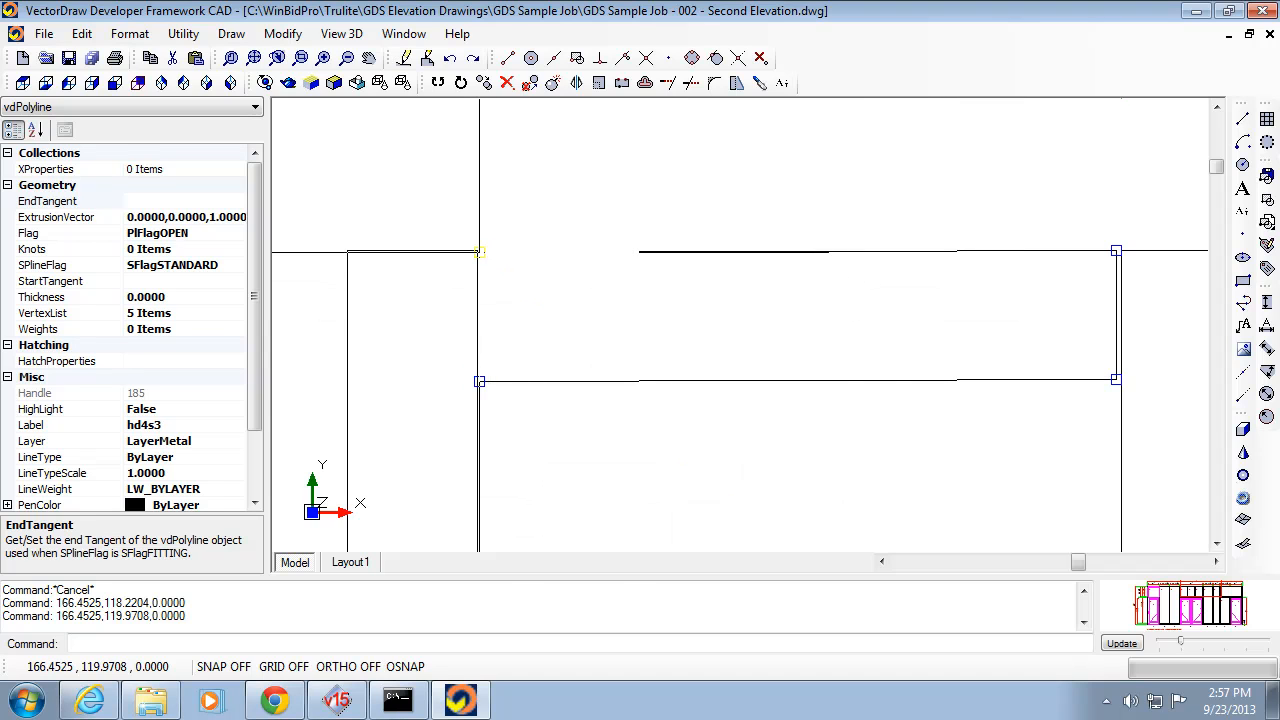
{"action": "scroll", "coordinate": [479, 252], "scroll_direction": "up", "scroll_amount": 3}
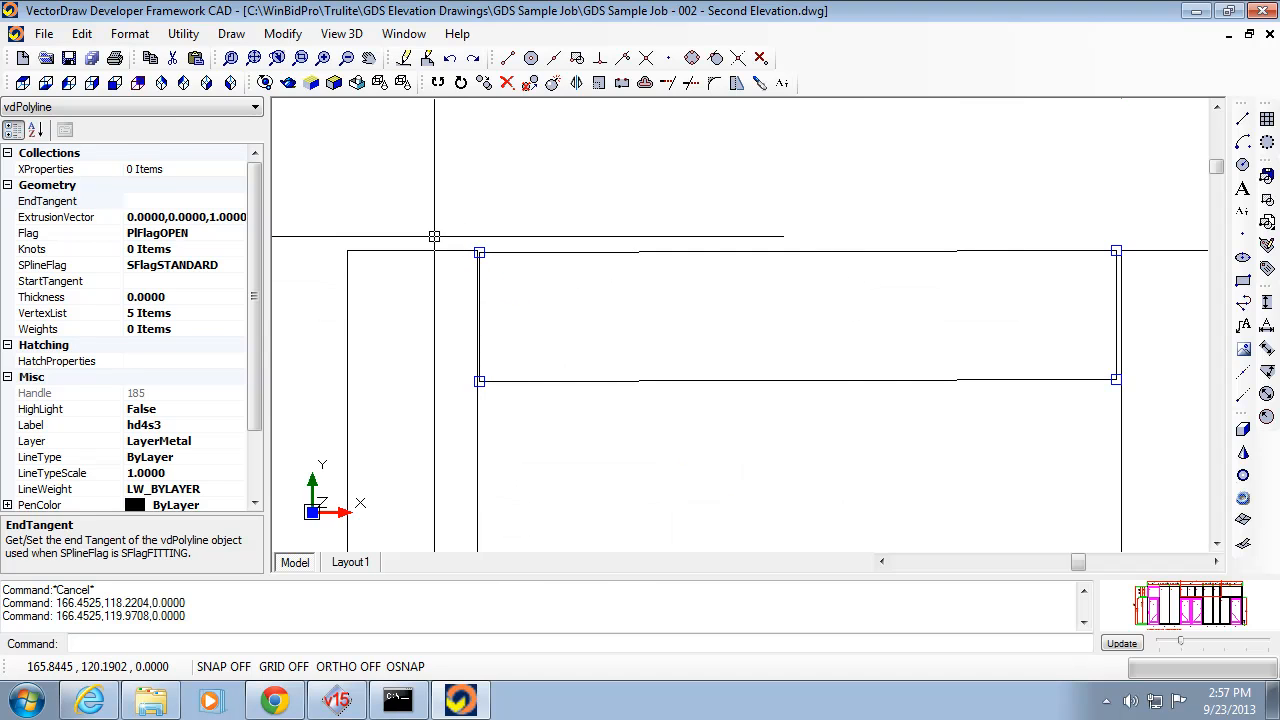
{"action": "scroll", "coordinate": [515, 310], "scroll_direction": "up", "scroll_amount": 3}
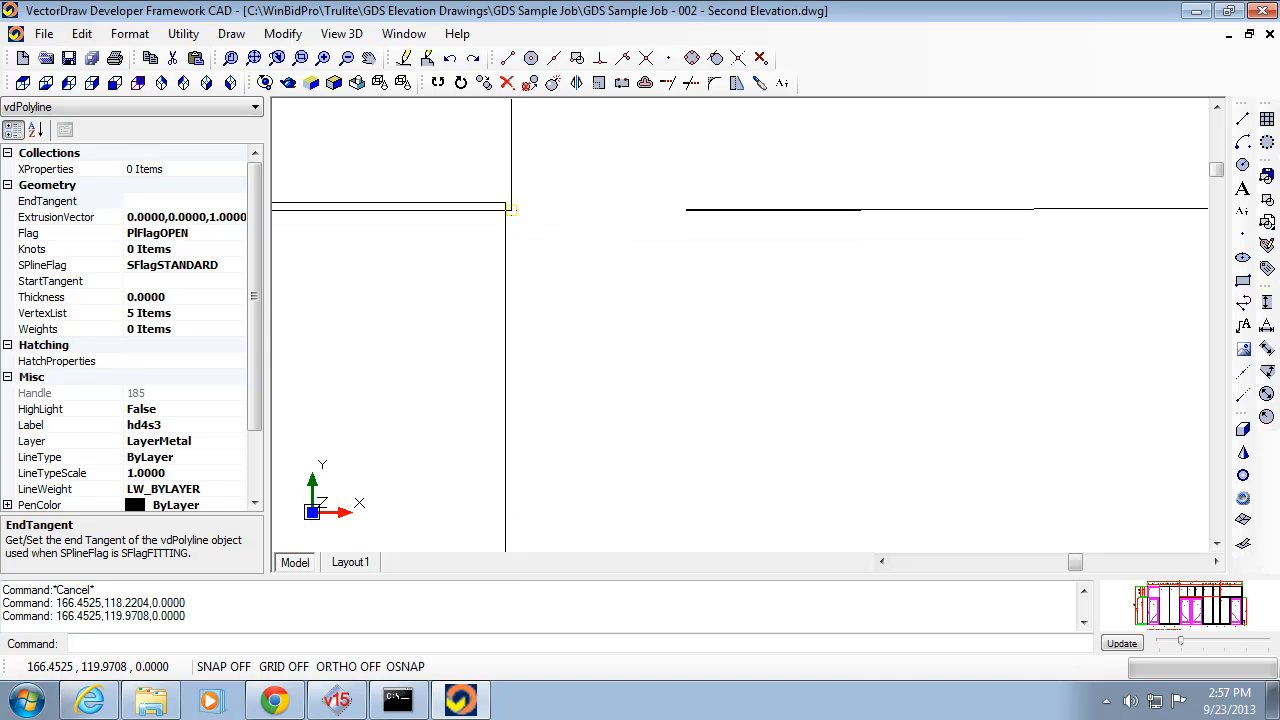
{"action": "left_click", "coordinate": [510, 209]}
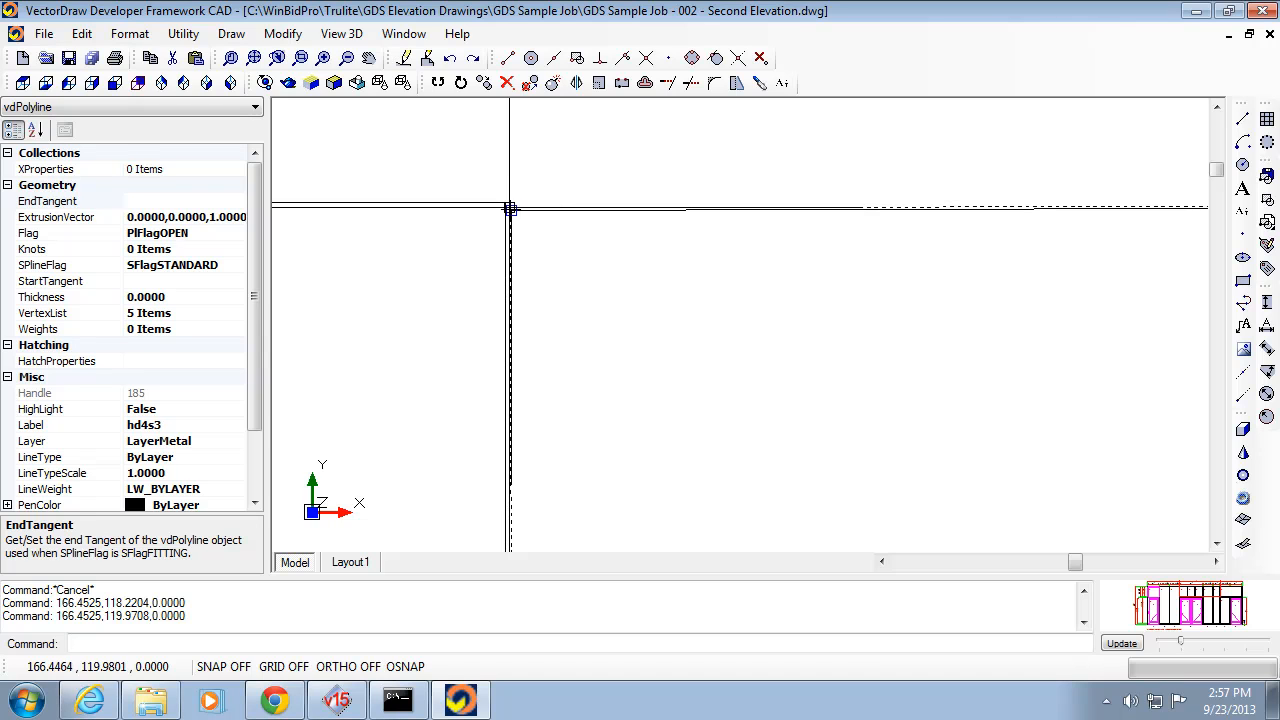
{"action": "left_click", "coordinate": [510, 209]}
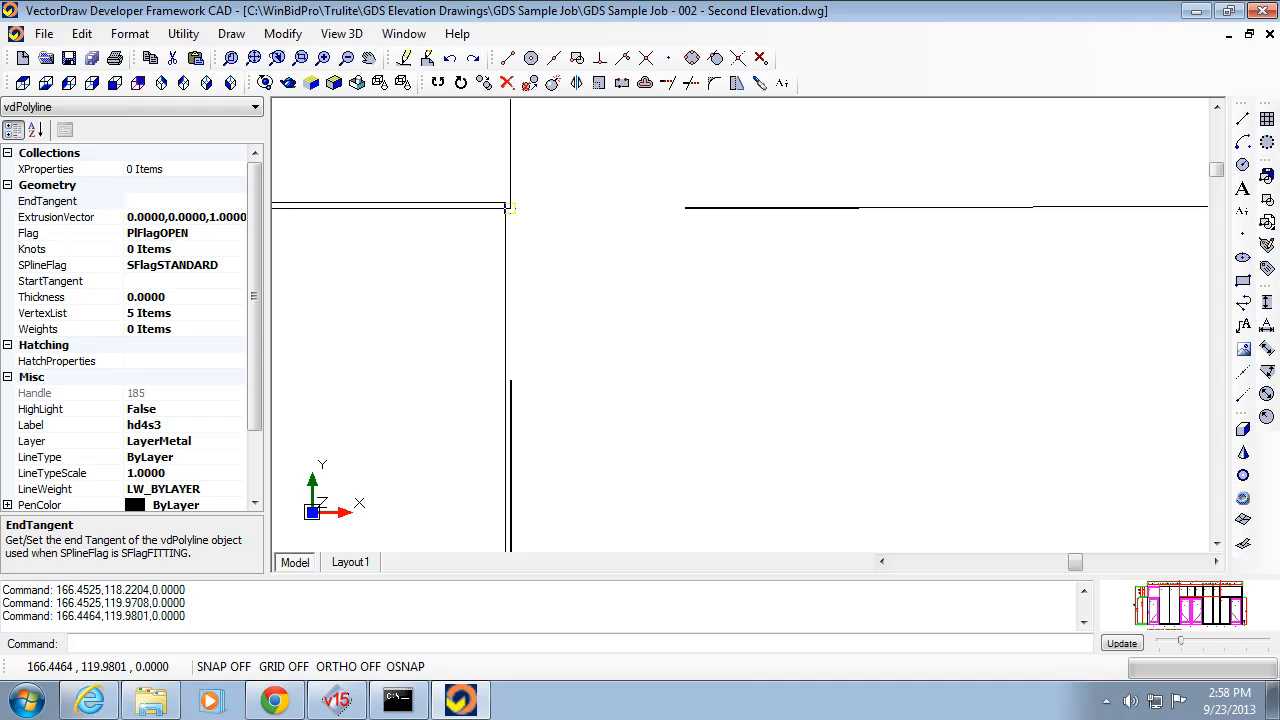
{"action": "left_click", "coordinate": [511, 206]}
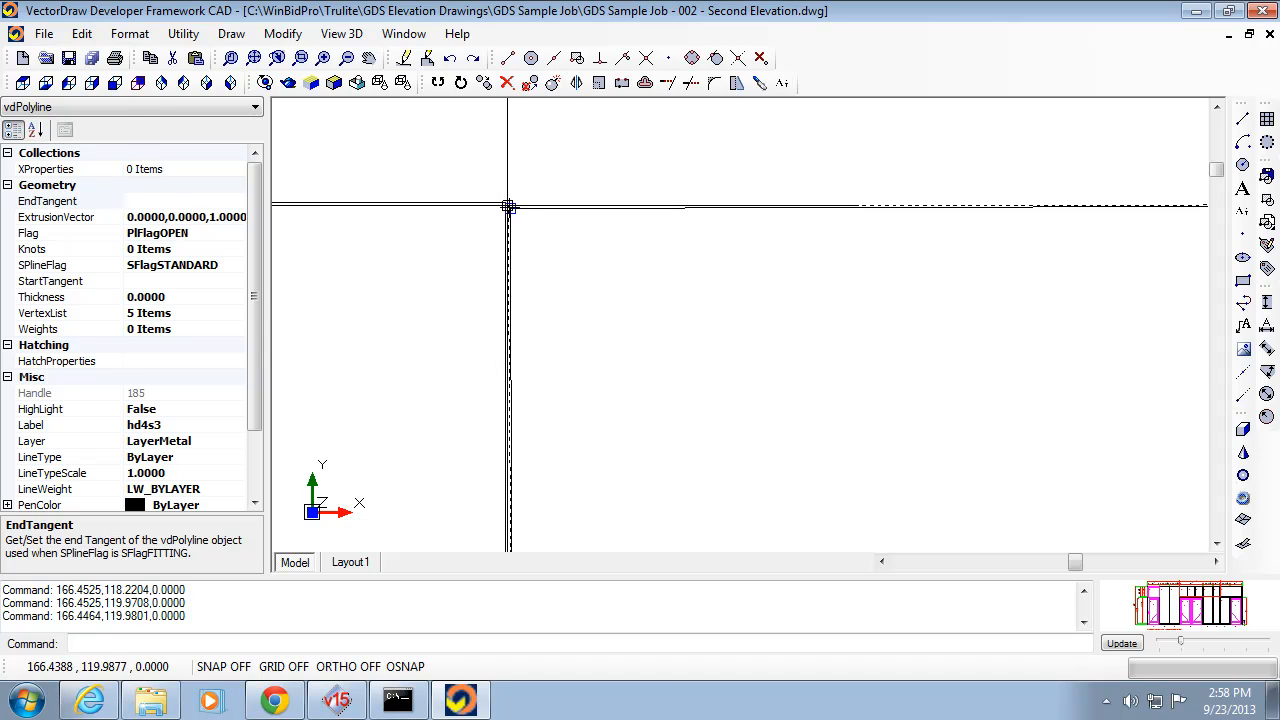
{"action": "left_click", "coordinate": [508, 205]}
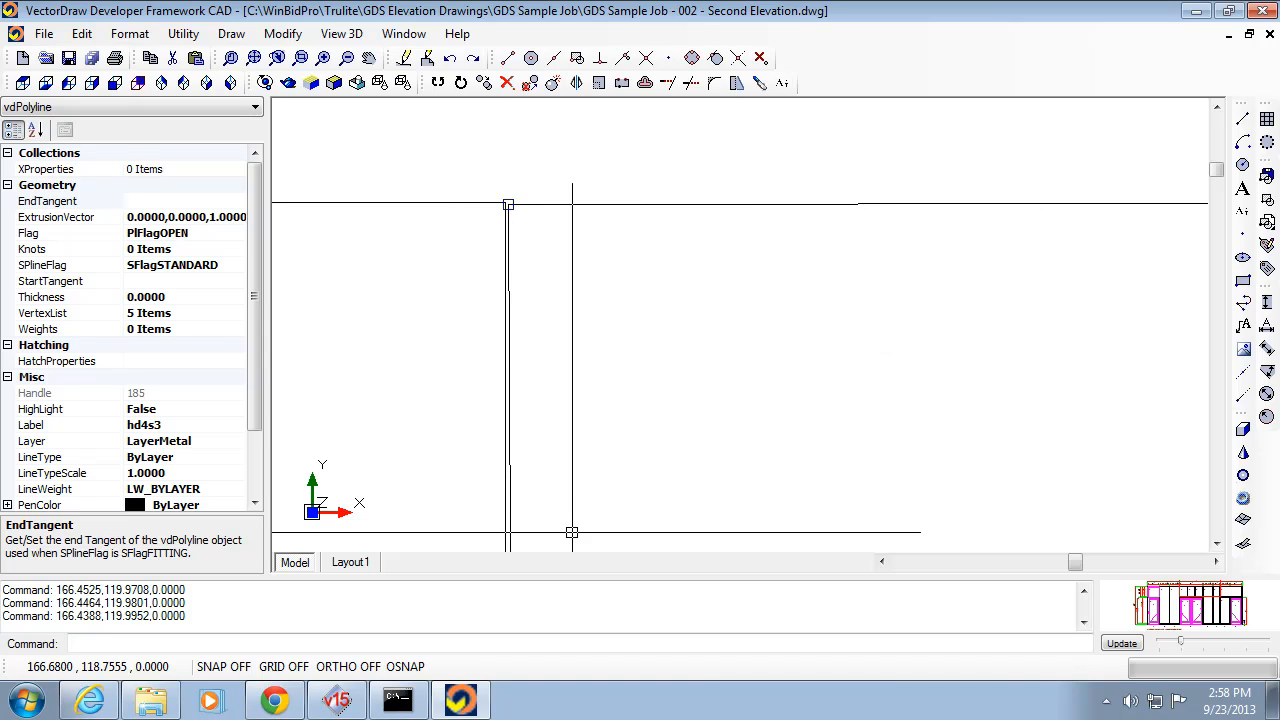
Align the shortened head member's lower-left corner with the mullion's right edge, then deselect the member and show the whole elevation.
{"action": "scroll", "coordinate": [572, 532], "scroll_direction": "down", "scroll_amount": 1}
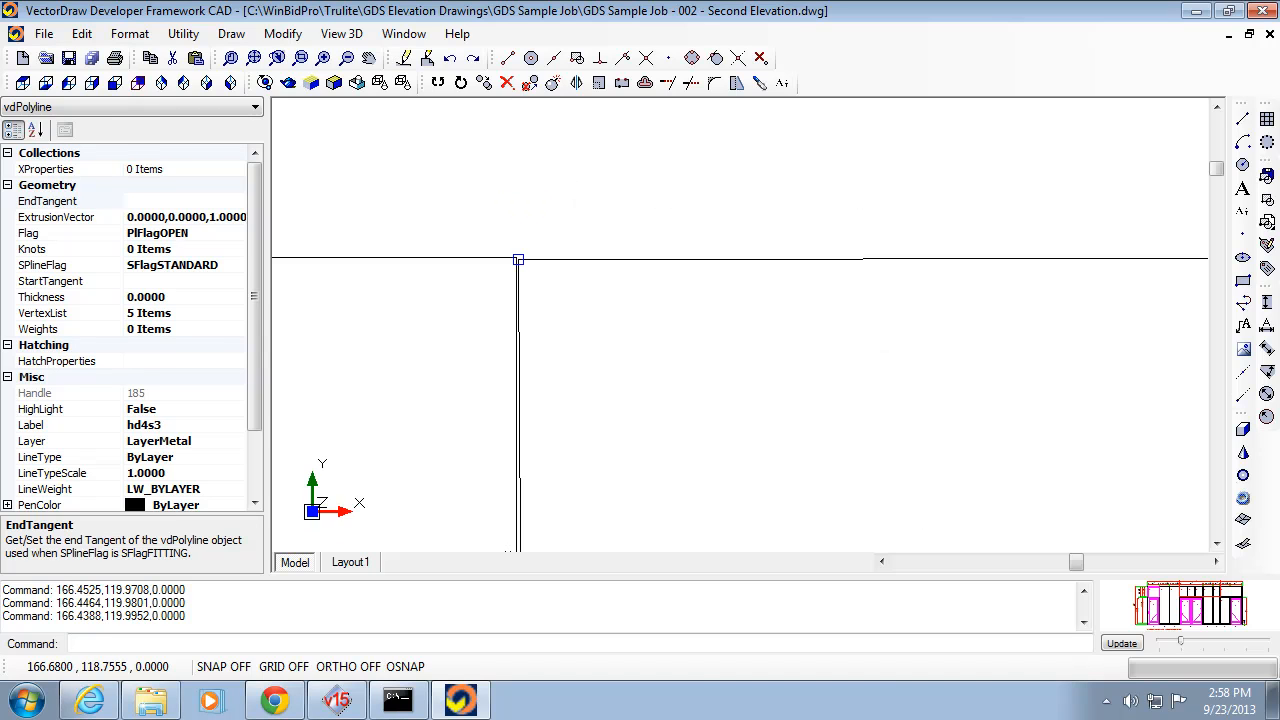
{"action": "left_click", "coordinate": [1216, 544]}
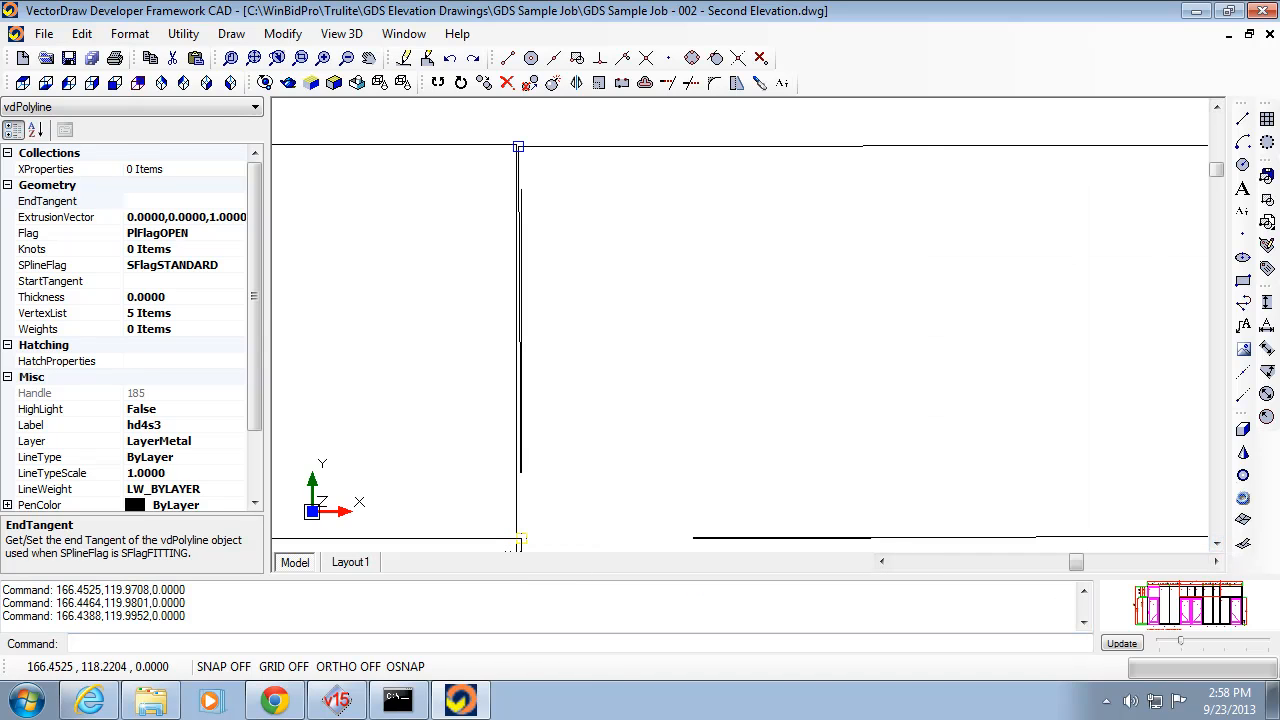
{"action": "left_click", "coordinate": [520, 539]}
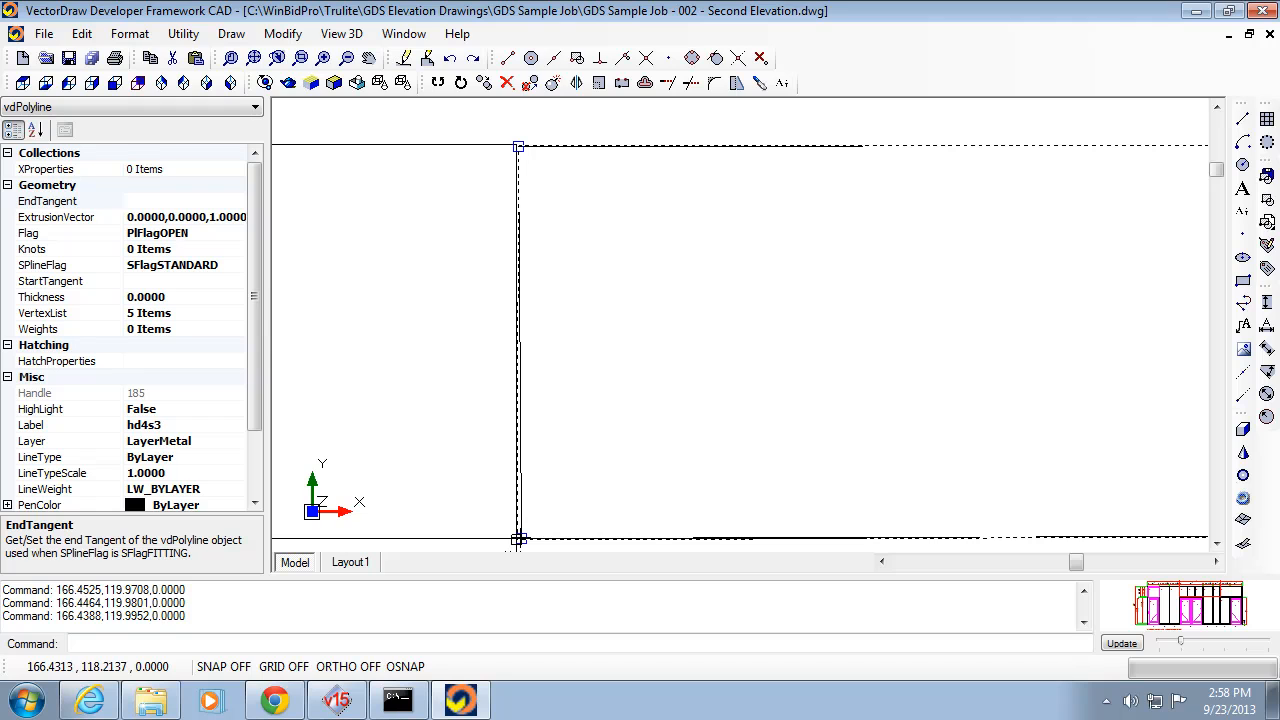
{"action": "left_click", "coordinate": [518, 540]}
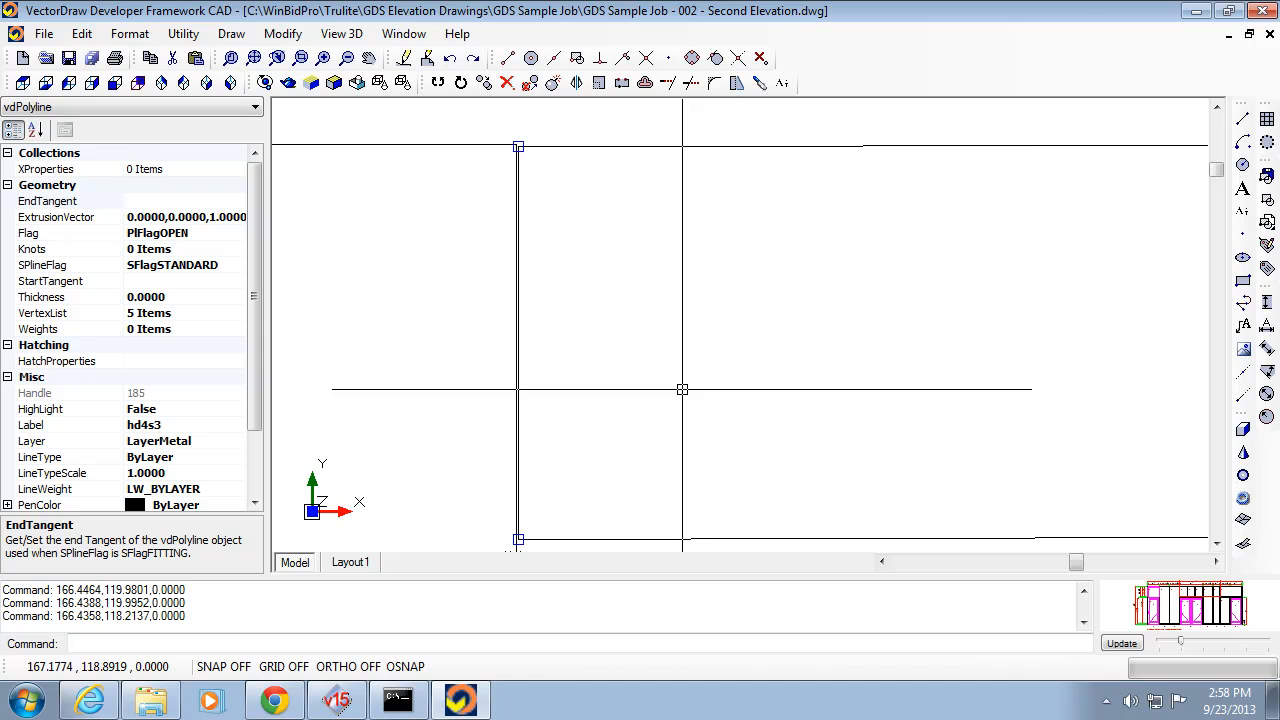
{"action": "left_click", "coordinate": [255, 58]}
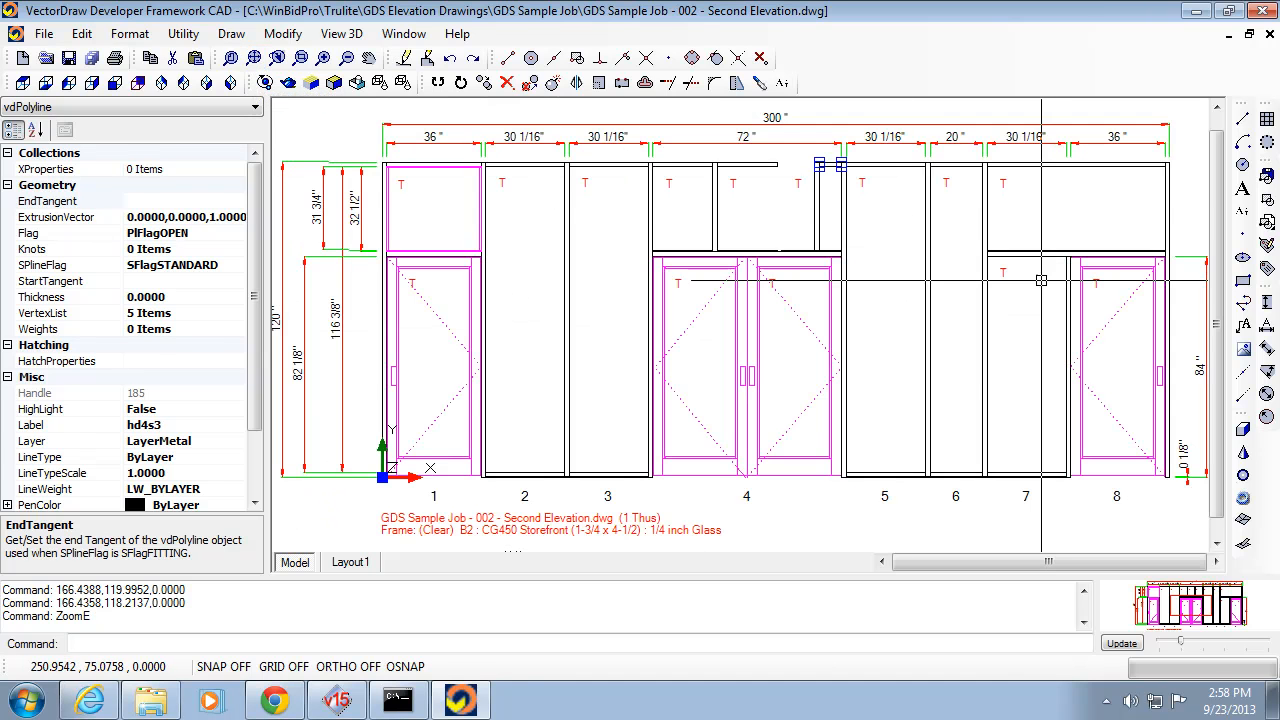
{"action": "key", "text": "Escape"}
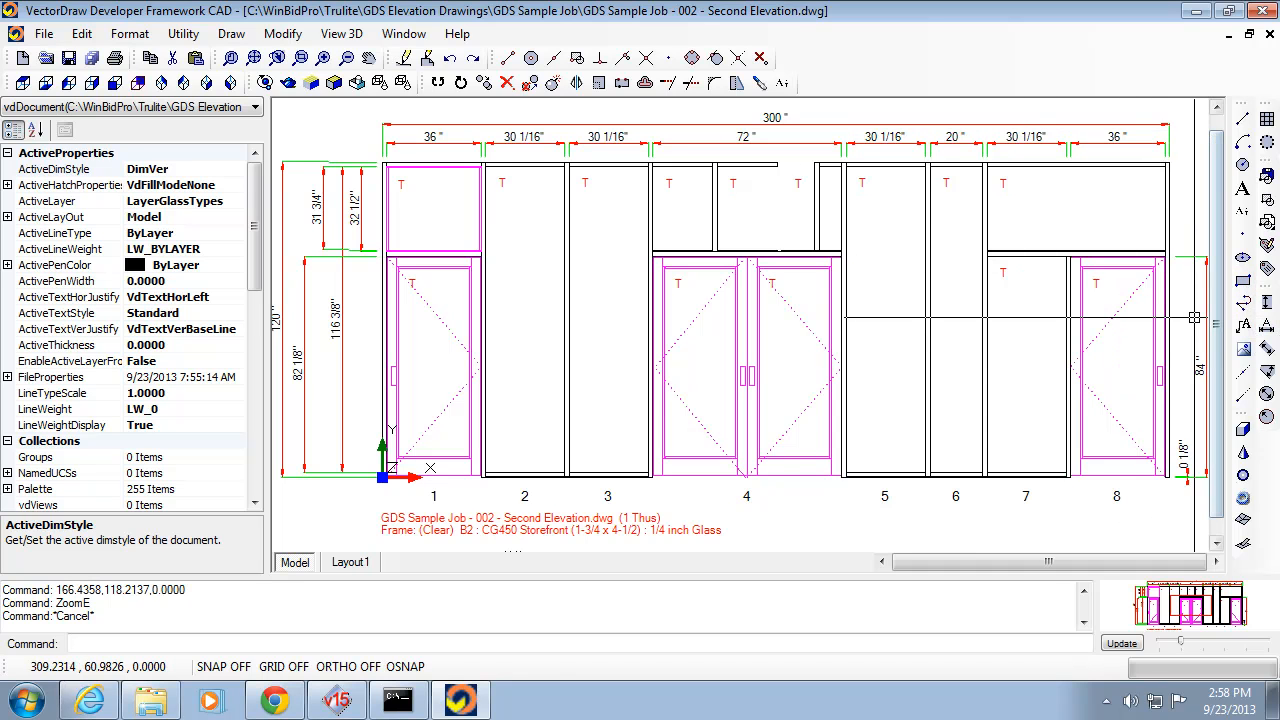
Draw a narrow vertical rectangle about 2.13 by 31.78 inches in the transom above panel 7, between the head and the horizontal below.
{"action": "left_click", "coordinate": [1243, 284]}
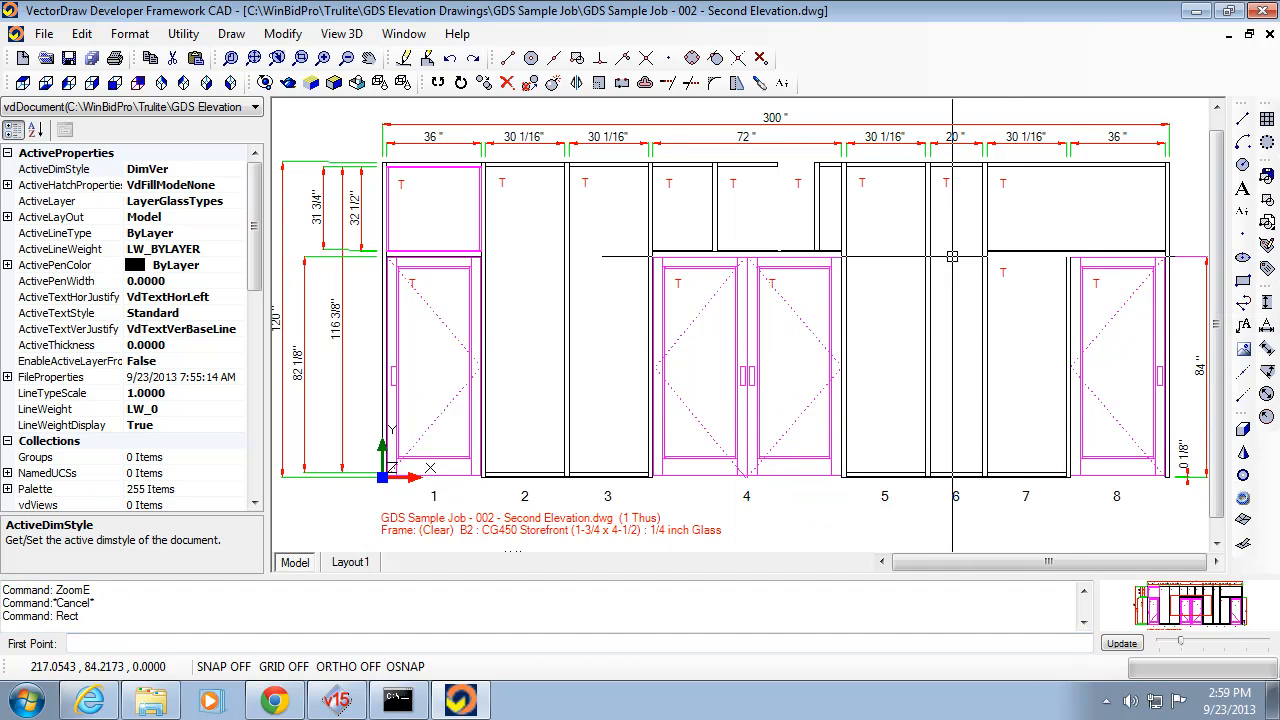
{"action": "scroll", "coordinate": [1094, 199], "scroll_direction": "up", "scroll_amount": 2}
{"action": "scroll", "coordinate": [1094, 199], "scroll_direction": "up", "scroll_amount": 2}
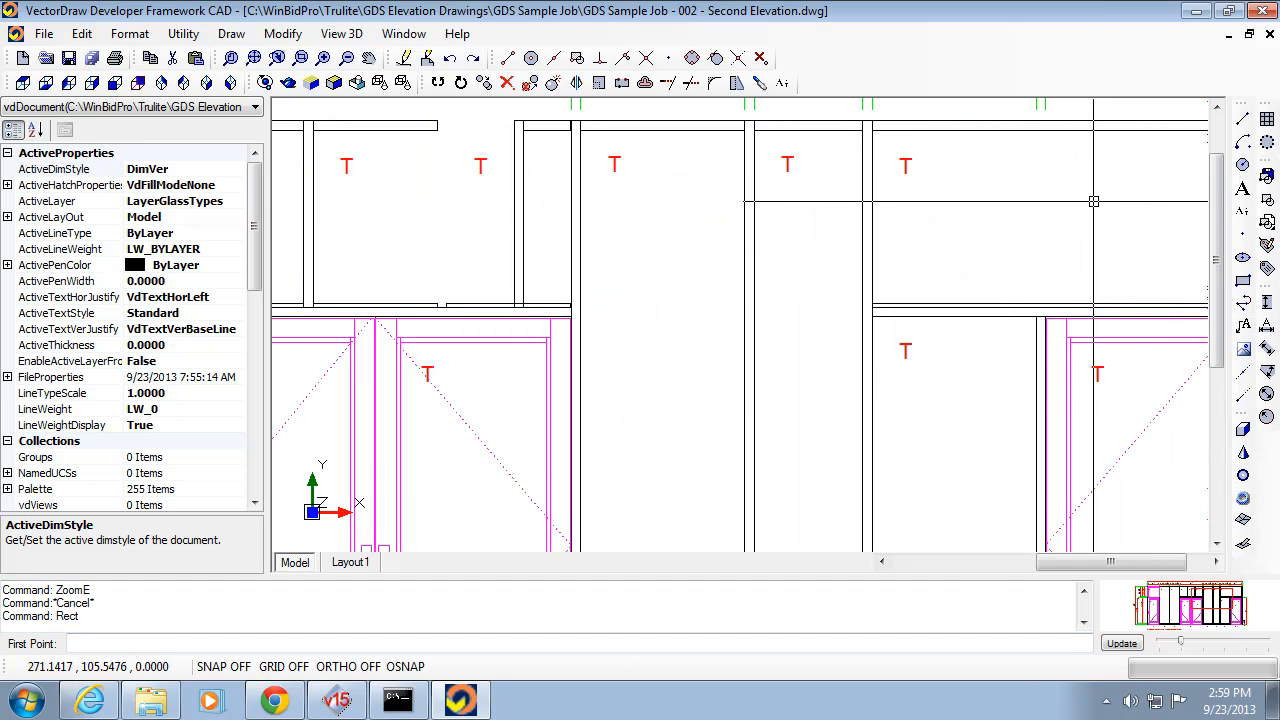
{"action": "scroll", "coordinate": [1094, 201], "scroll_direction": "up", "scroll_amount": 1}
{"action": "scroll", "coordinate": [1049, 113], "scroll_direction": "up", "scroll_amount": 4}
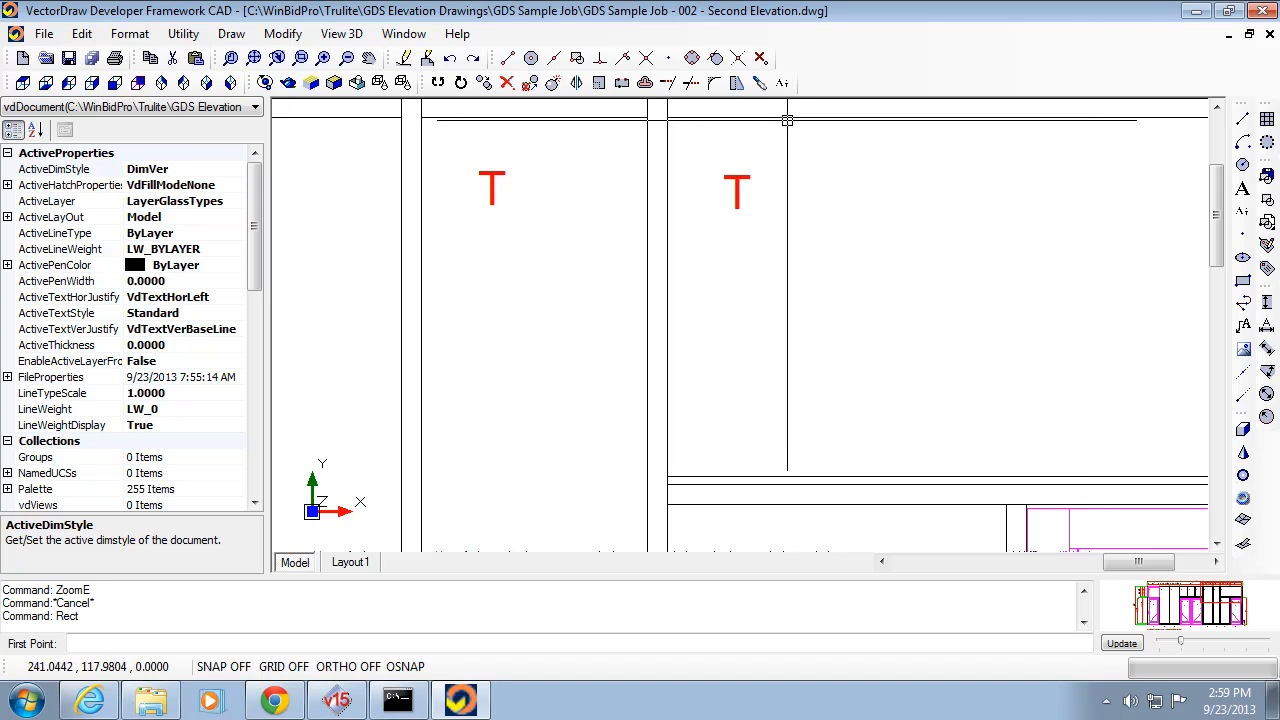
{"action": "scroll", "coordinate": [782, 106], "scroll_direction": "up", "scroll_amount": 3}
{"action": "scroll", "coordinate": [731, 223], "scroll_direction": "down", "scroll_amount": 2}
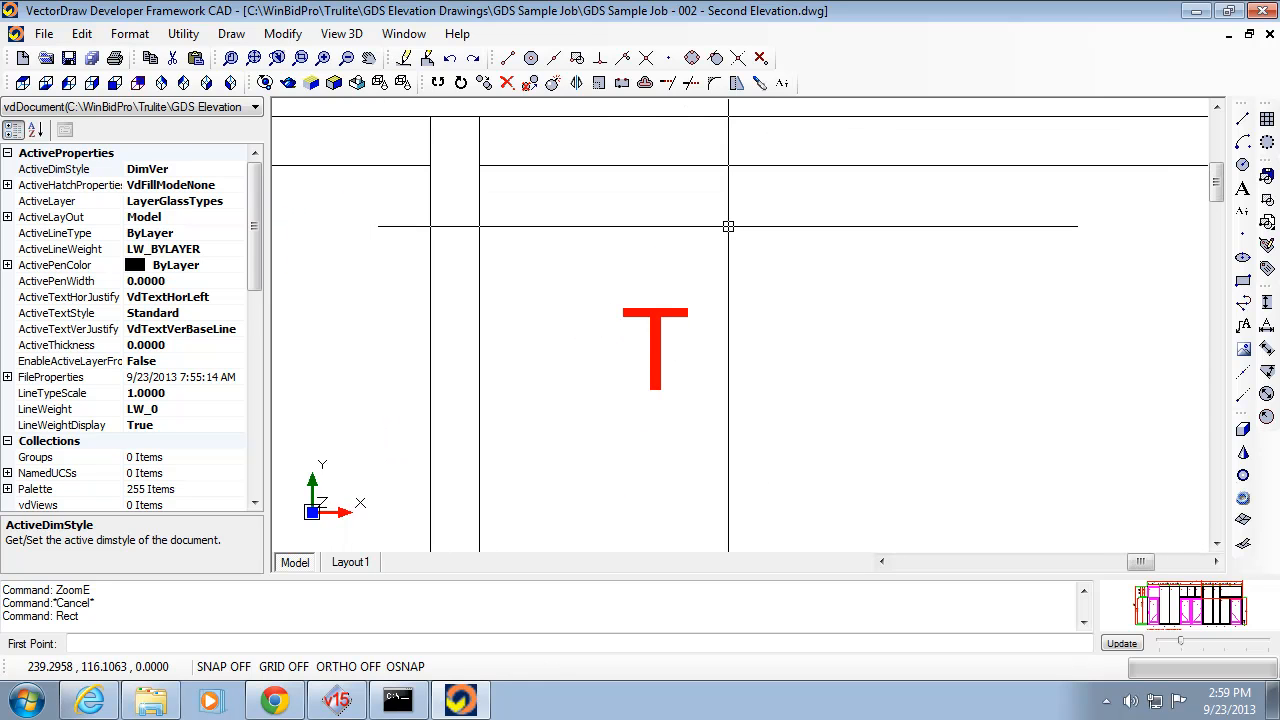
{"action": "scroll", "coordinate": [1279, 517], "scroll_direction": "down", "scroll_amount": 3}
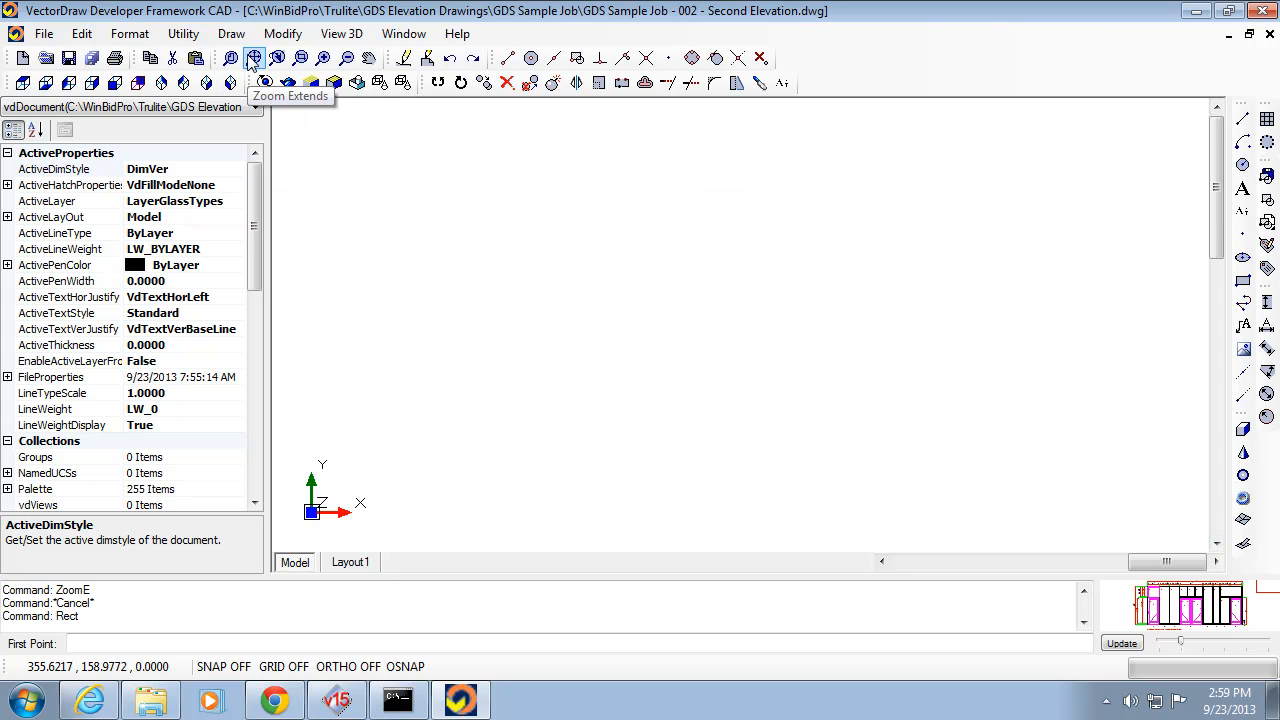
{"action": "left_click", "coordinate": [255, 58]}
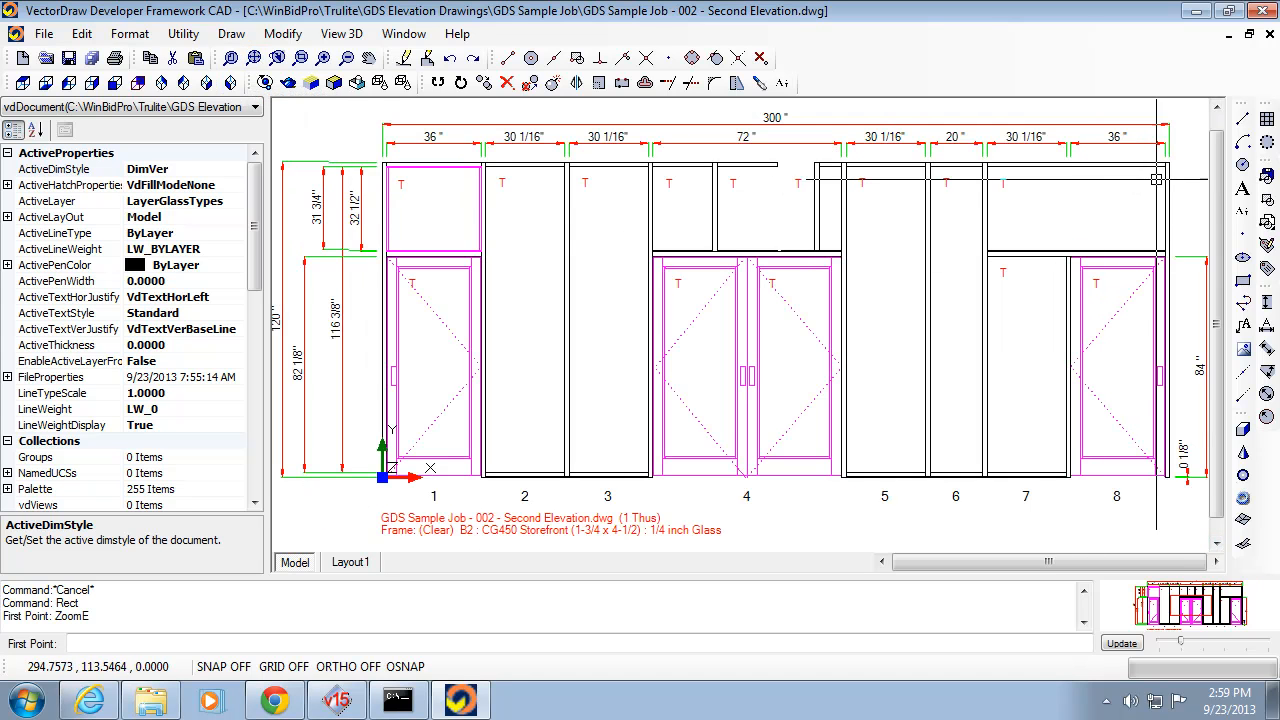
{"action": "scroll", "coordinate": [1042, 216], "scroll_direction": "up", "scroll_amount": 3}
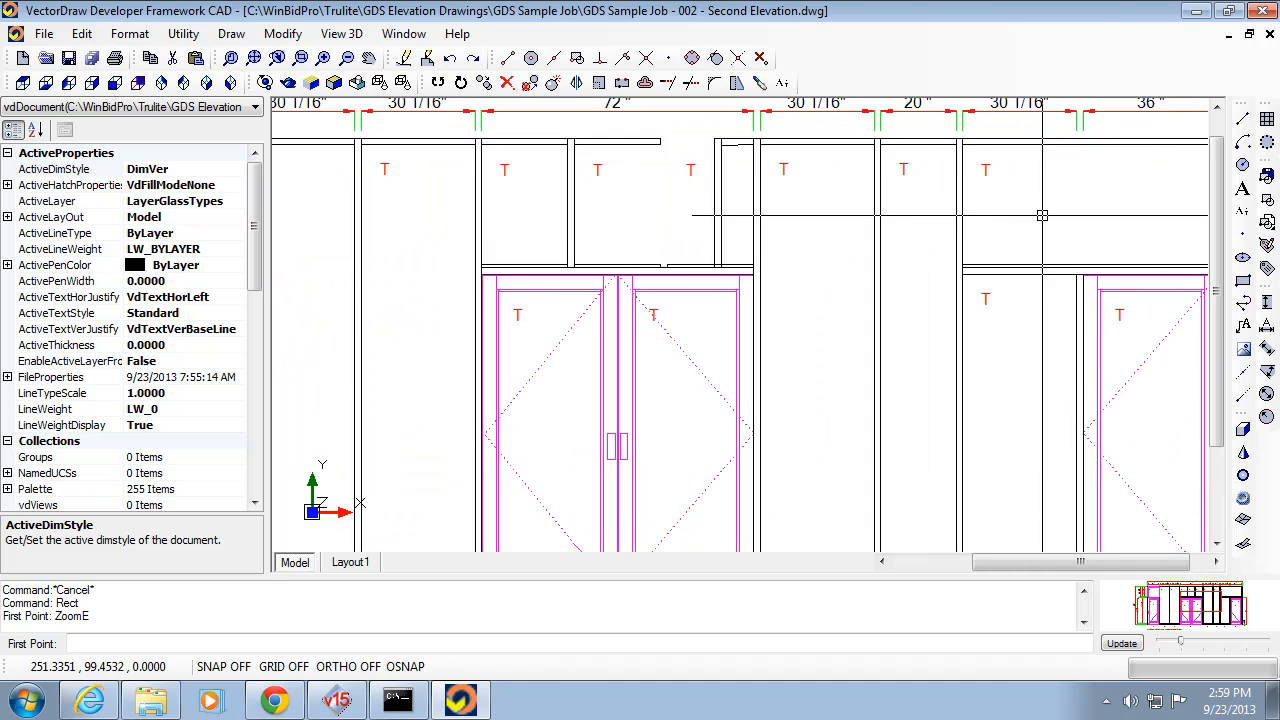
{"action": "scroll", "coordinate": [1088, 104], "scroll_direction": "up", "scroll_amount": 2}
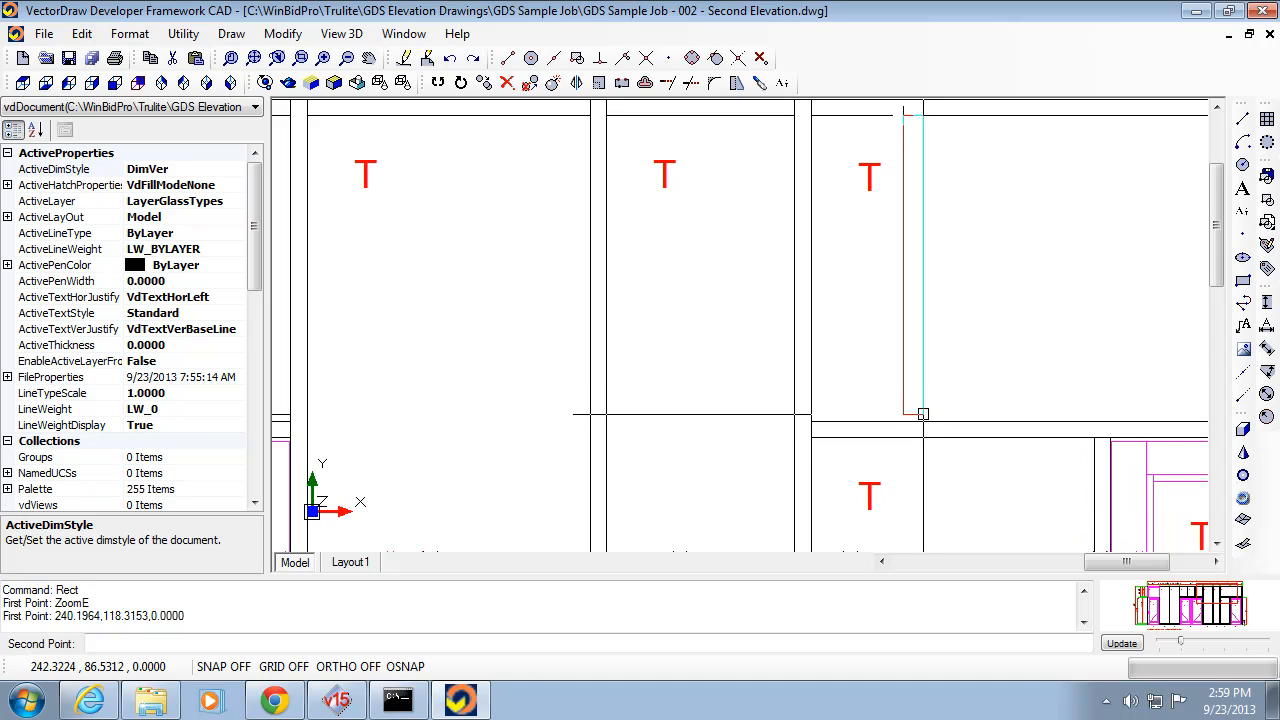
{"action": "left_click", "coordinate": [922, 413]}
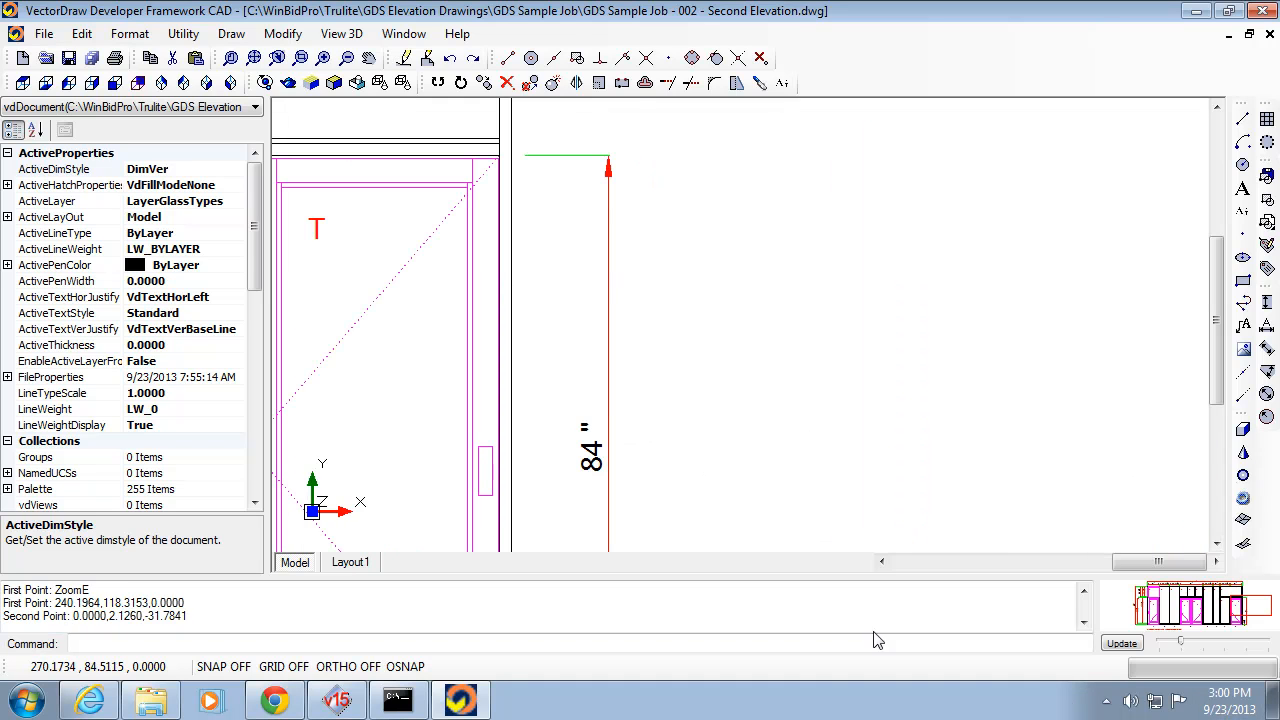
{"action": "left_click", "coordinate": [255, 59]}
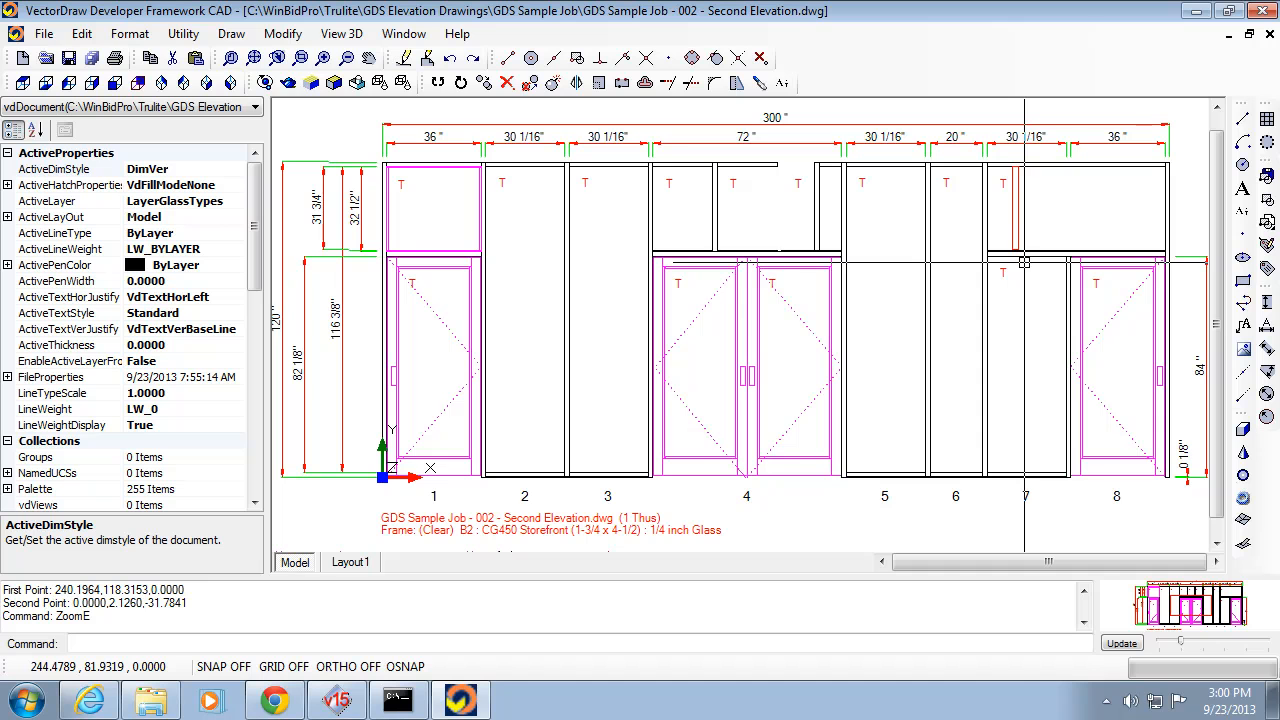
Stretch the new rectangle's lower-right corner to make it about 1.83 inches wide and 31.93 inches high, meeting the horizontal member.
{"action": "scroll", "coordinate": [1040, 252], "scroll_direction": "up", "scroll_amount": 2}
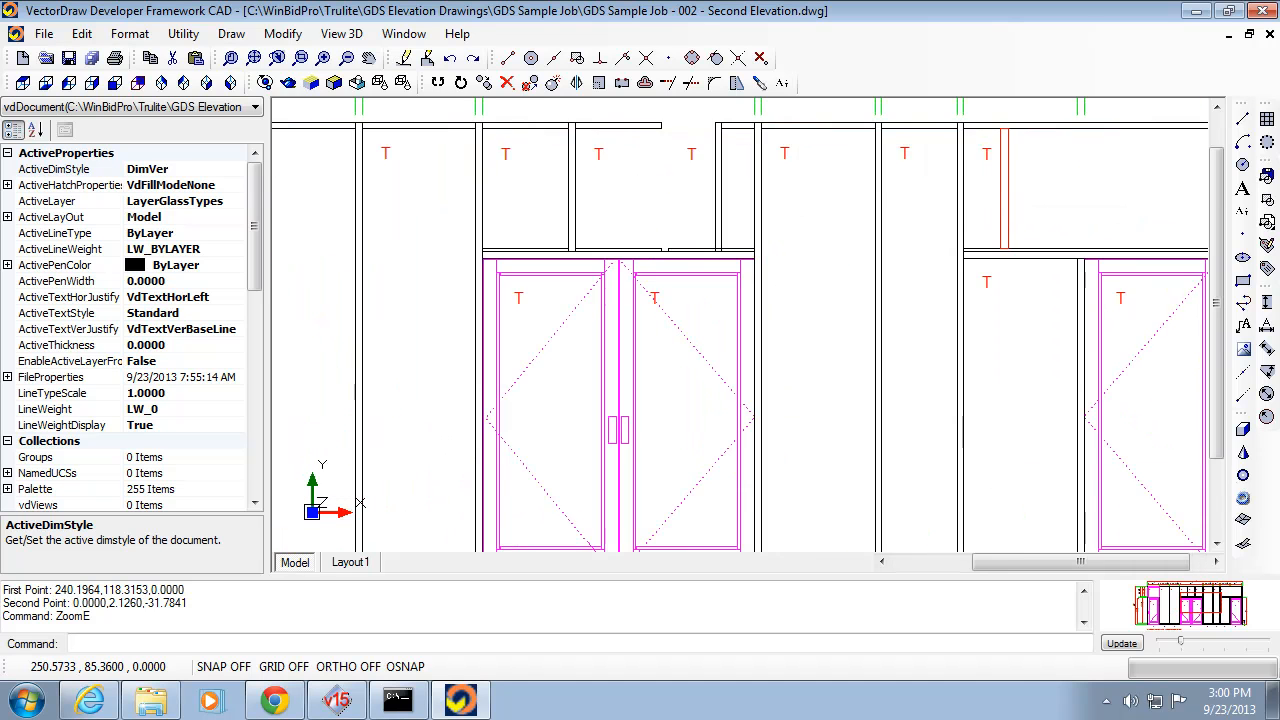
{"action": "scroll", "coordinate": [1040, 252], "scroll_direction": "up", "scroll_amount": 1}
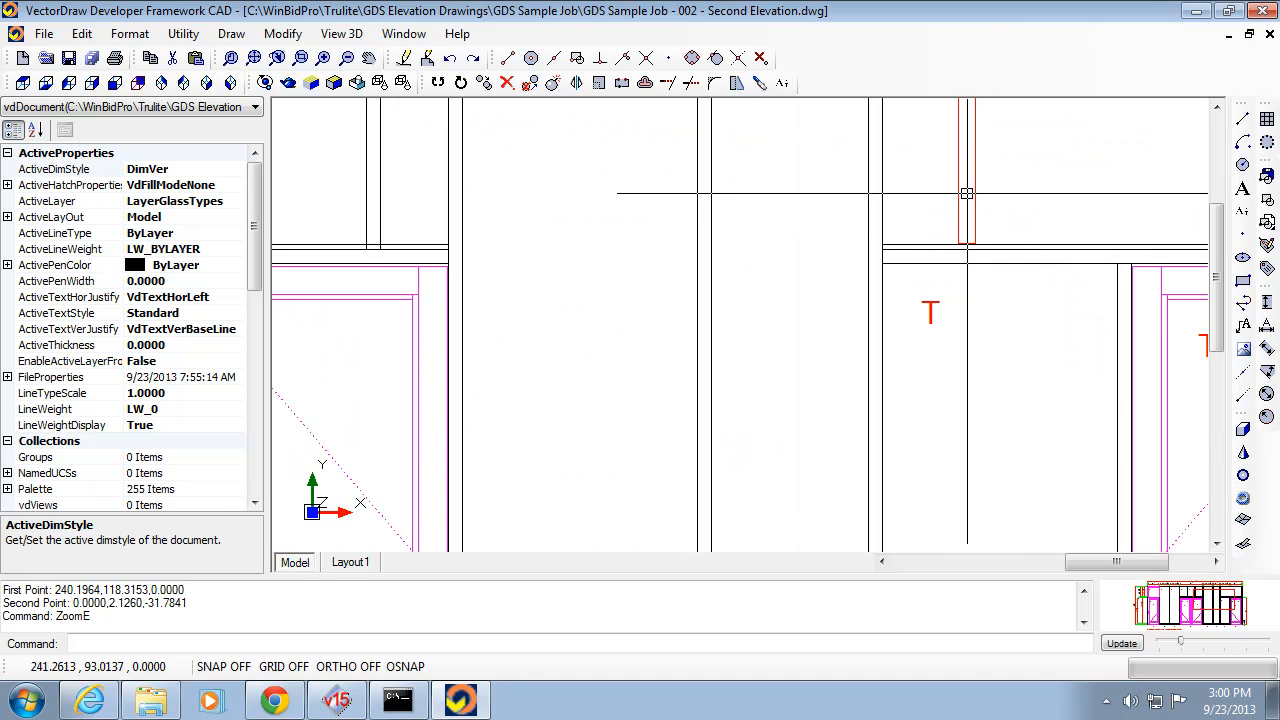
{"action": "key", "text": "Escape"}
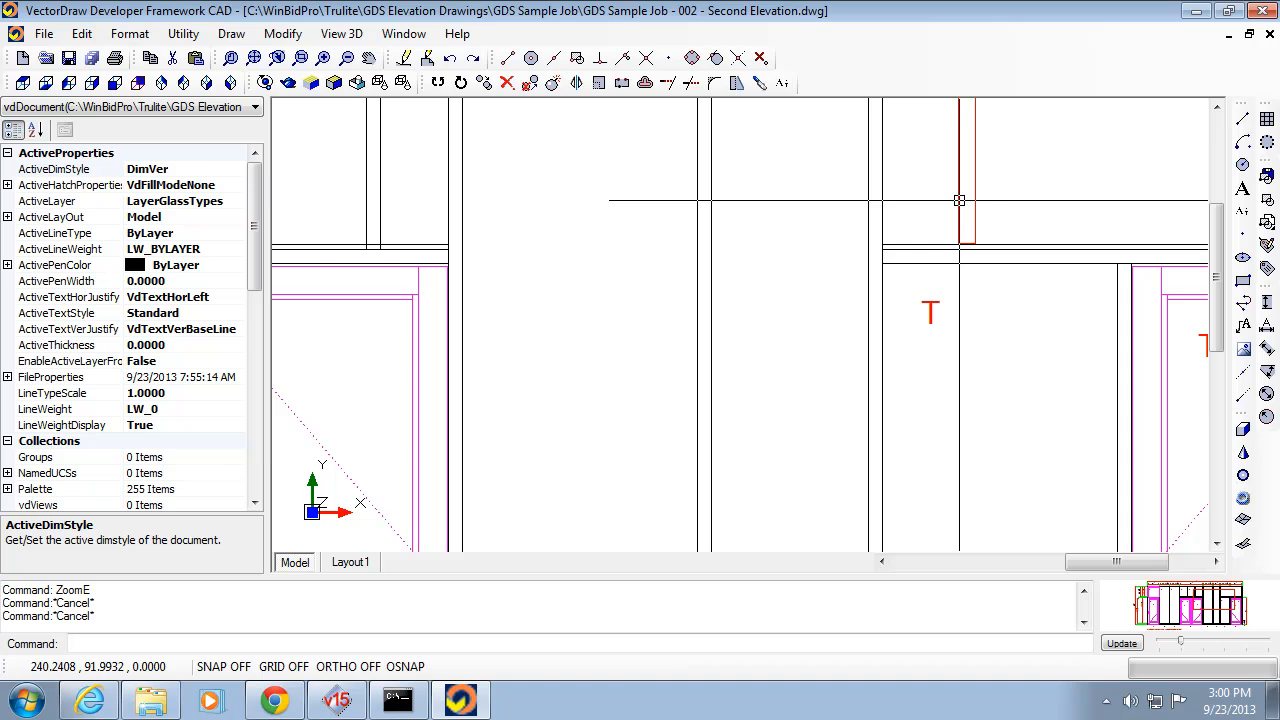
{"action": "left_click", "coordinate": [975, 243]}
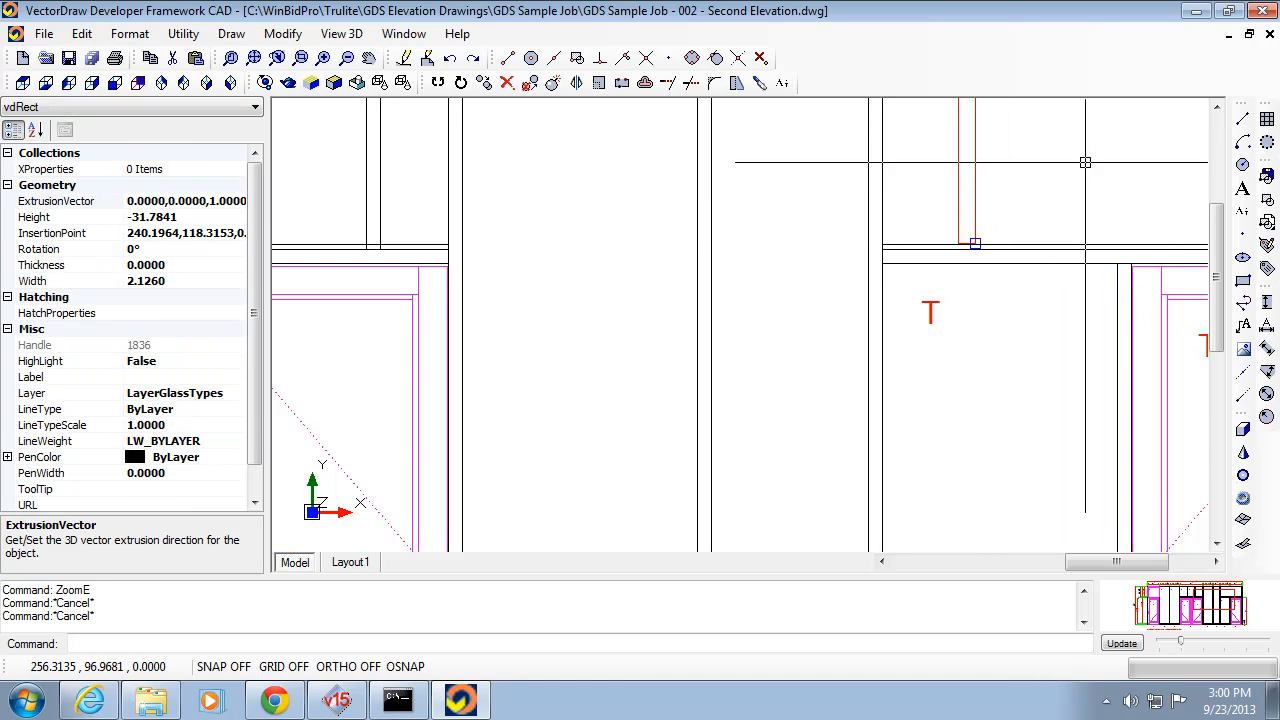
{"action": "left_click", "coordinate": [1216, 107]}
{"action": "left_click", "coordinate": [1216, 107]}
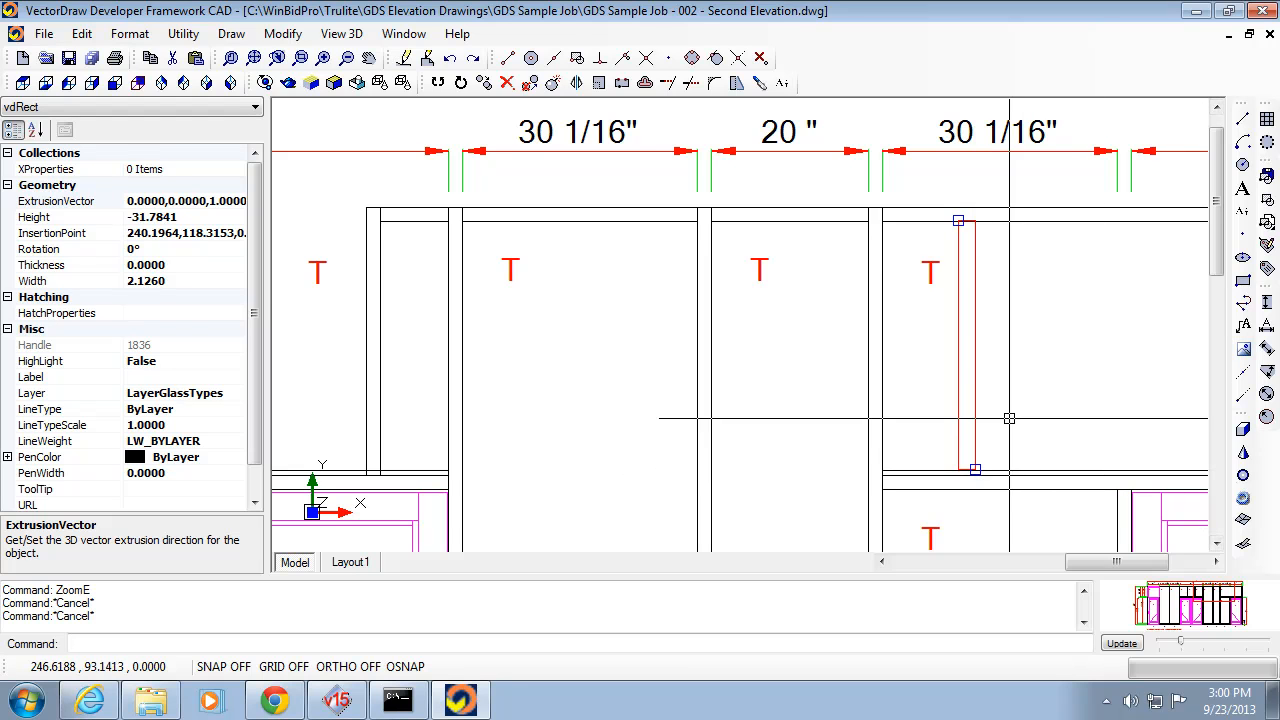
{"action": "left_click", "coordinate": [975, 468]}
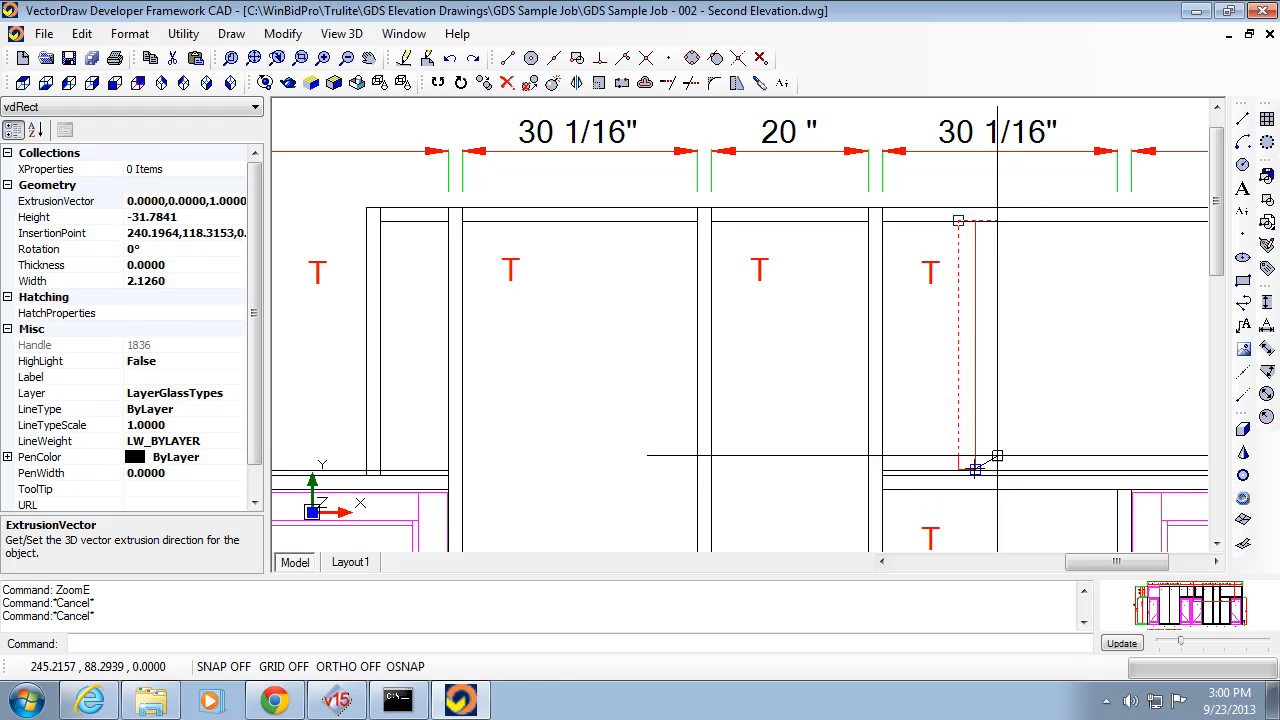
{"action": "left_click", "coordinate": [977, 469]}
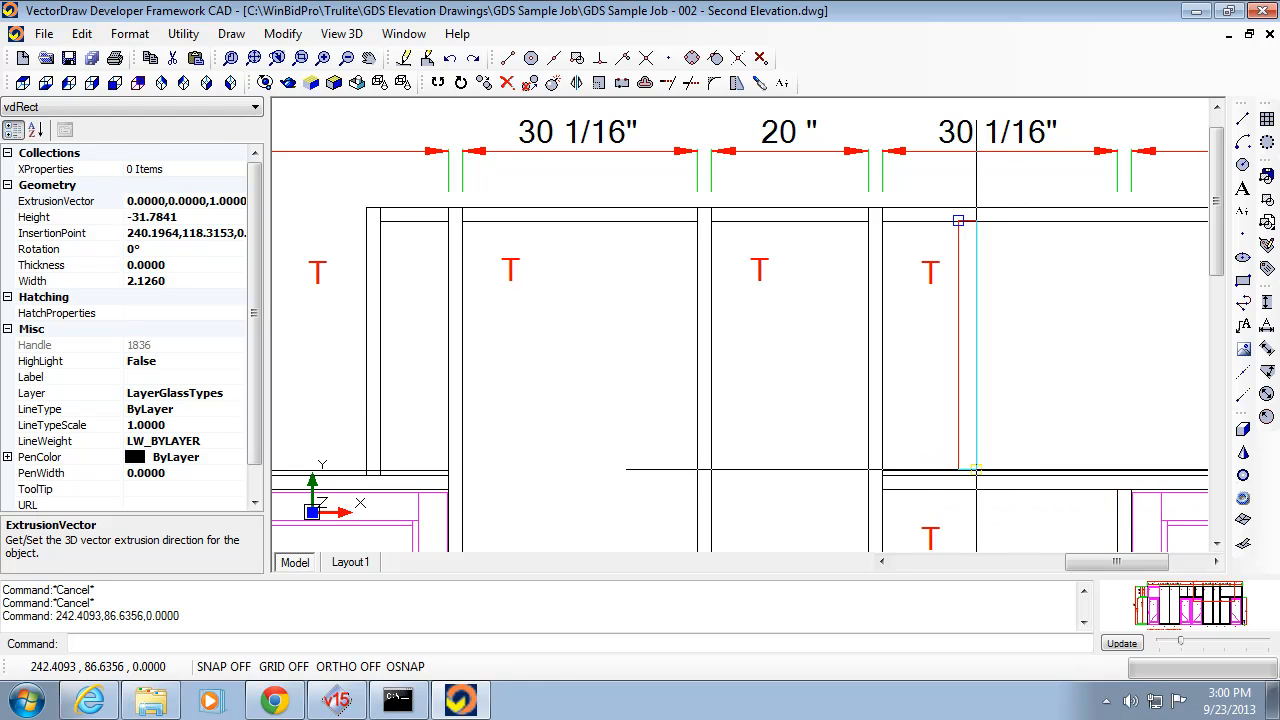
{"action": "left_click", "coordinate": [976, 468]}
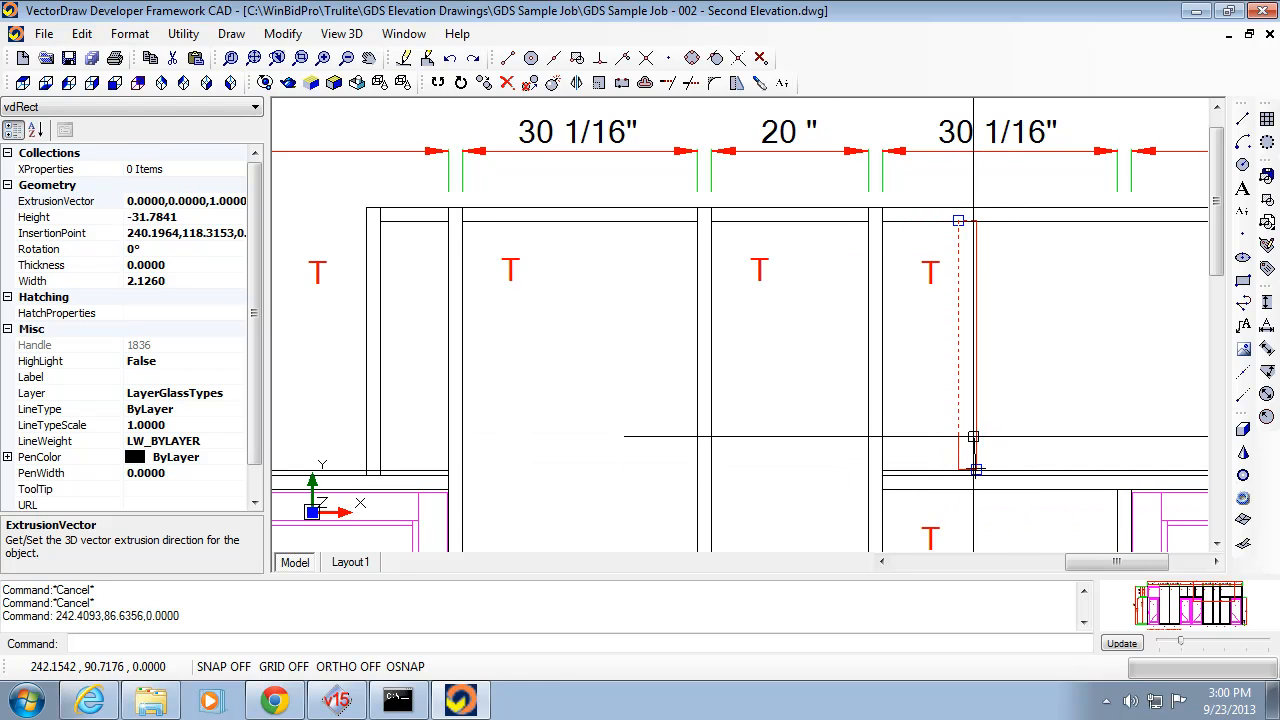
{"action": "left_click", "coordinate": [976, 469]}
{"action": "left_click", "coordinate": [995, 434]}
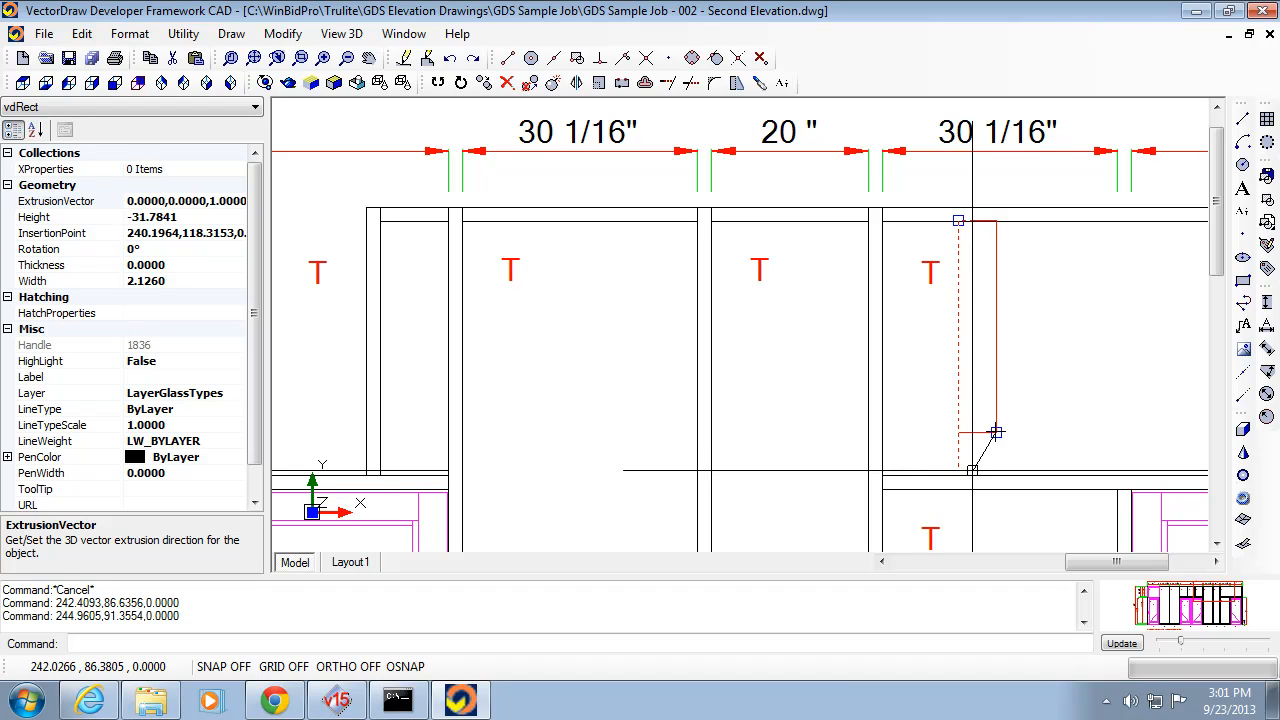
{"action": "left_click", "coordinate": [972, 470]}
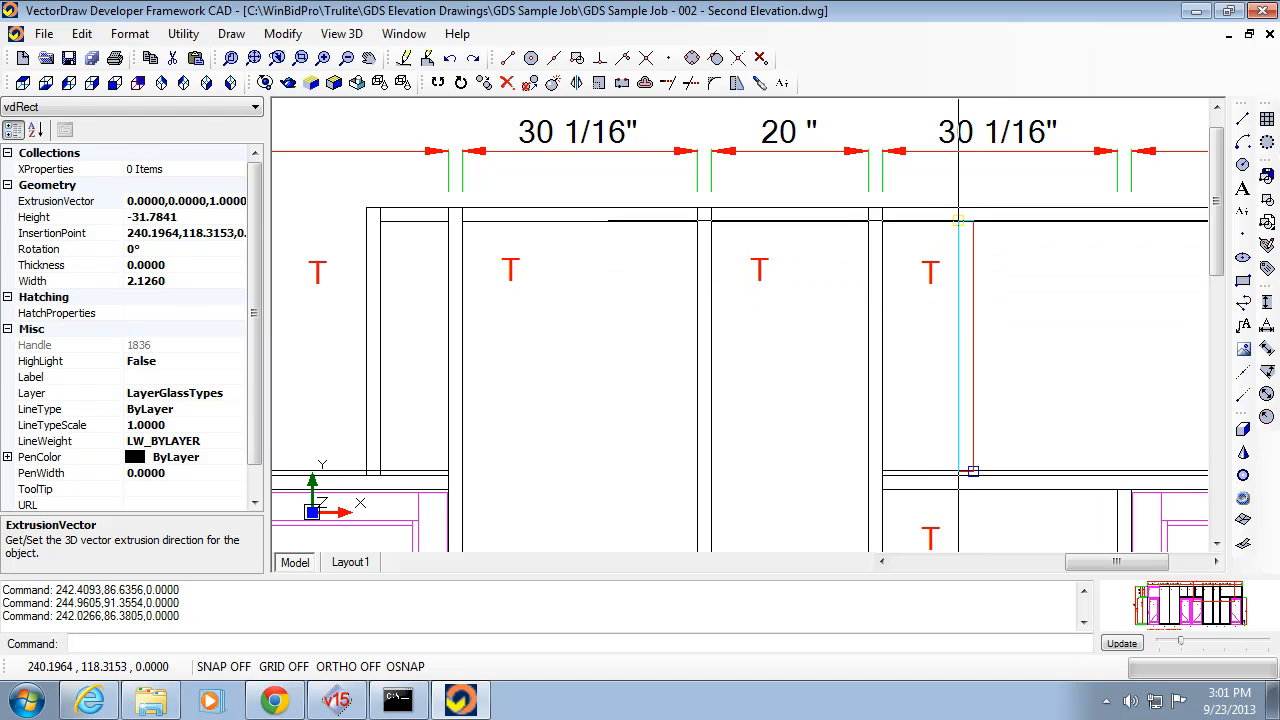
{"action": "key", "text": "Escape"}
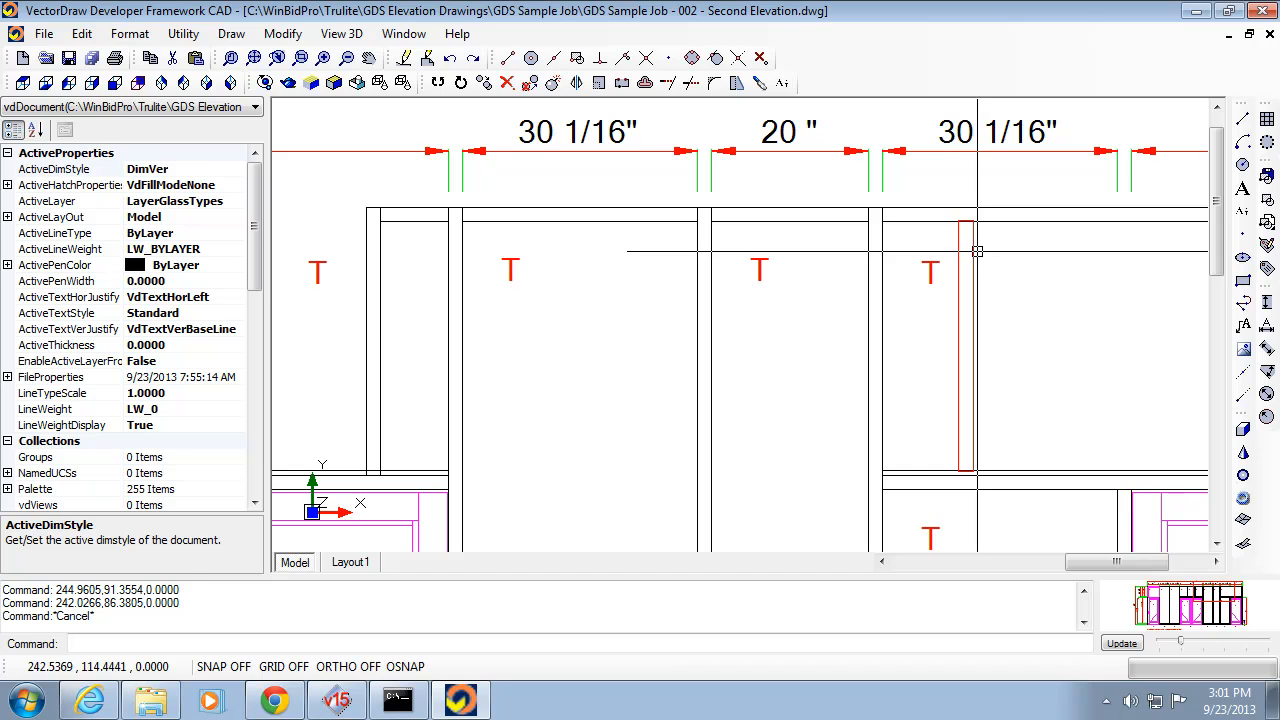
Move the red rectangle horizontally along the head's underside, placing its upper-left corner at about 248.92, 118.27.
{"action": "left_click", "coordinate": [959, 221]}
{"action": "left_click", "coordinate": [959, 221]}
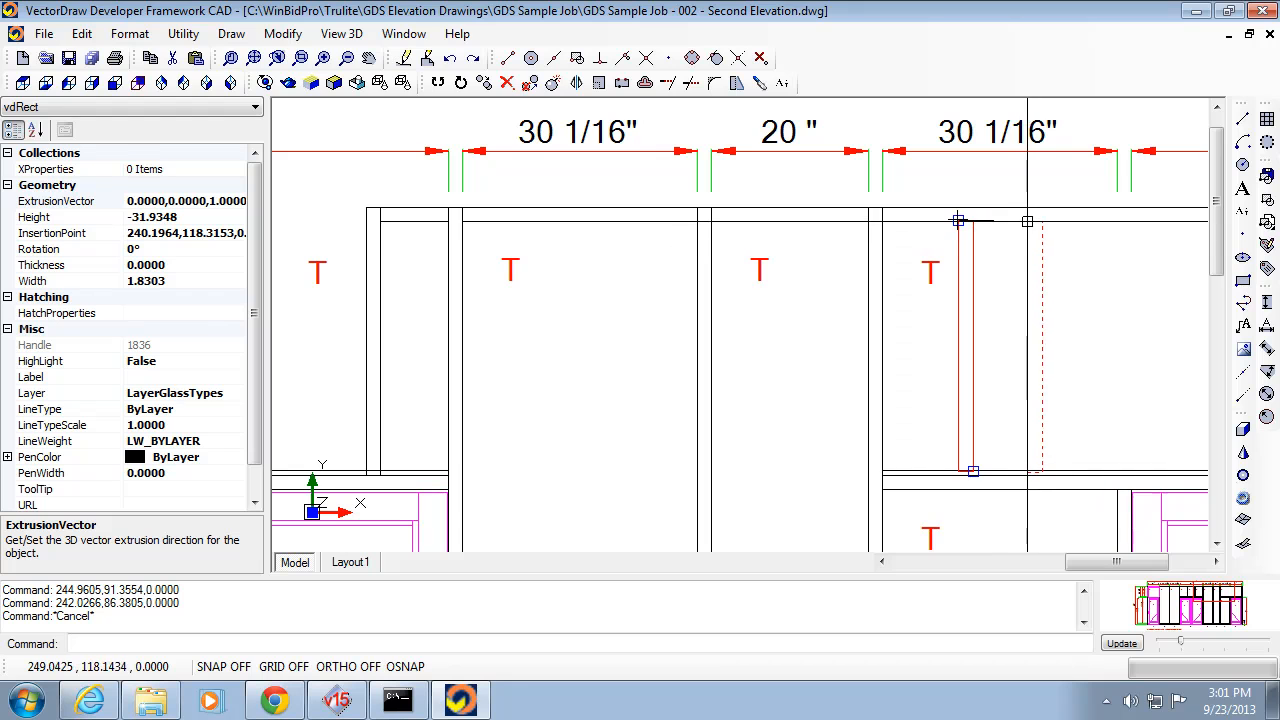
{"action": "left_click", "coordinate": [1027, 220]}
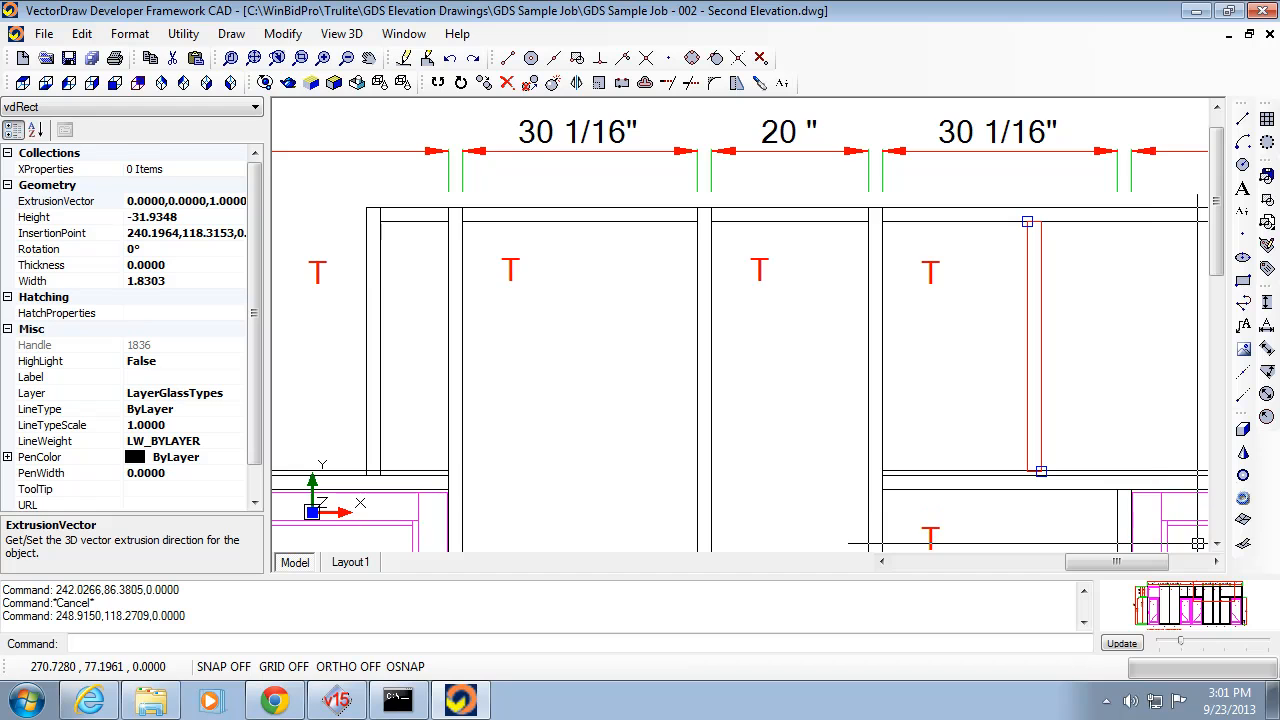
{"action": "scroll", "coordinate": [1197, 543], "scroll_direction": "down", "scroll_amount": 1}
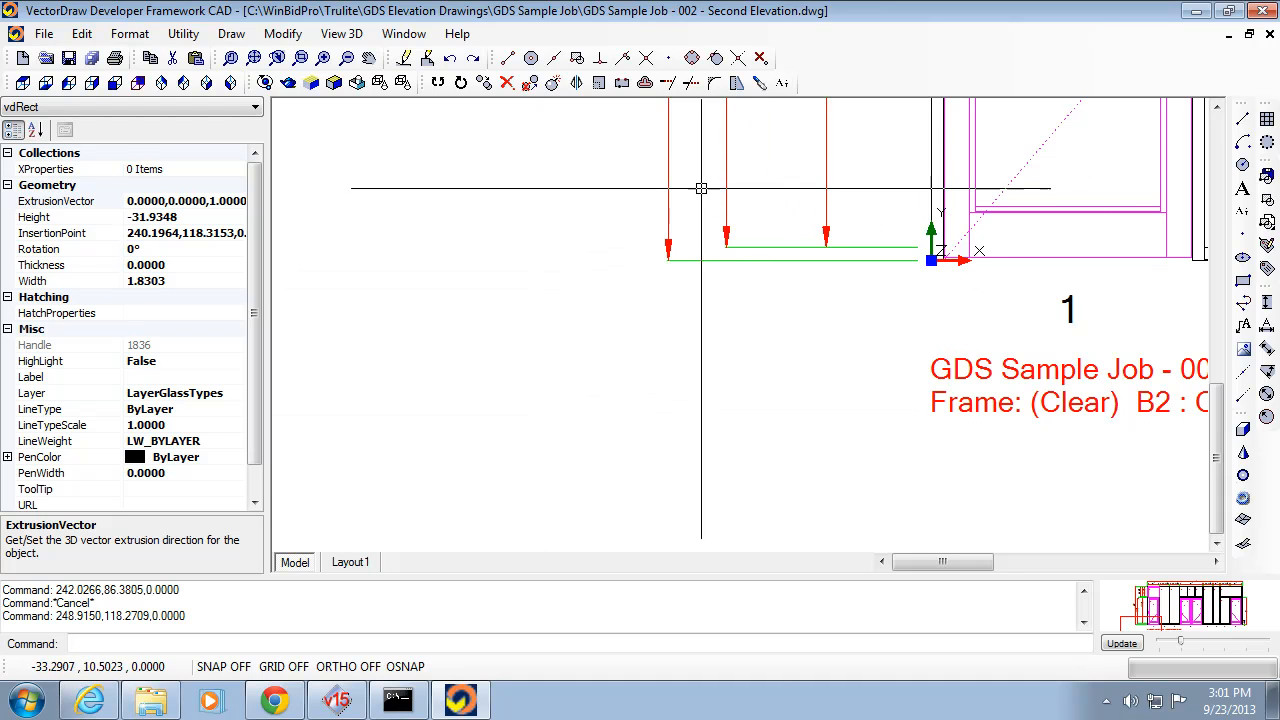
{"action": "left_click", "coordinate": [254, 58]}
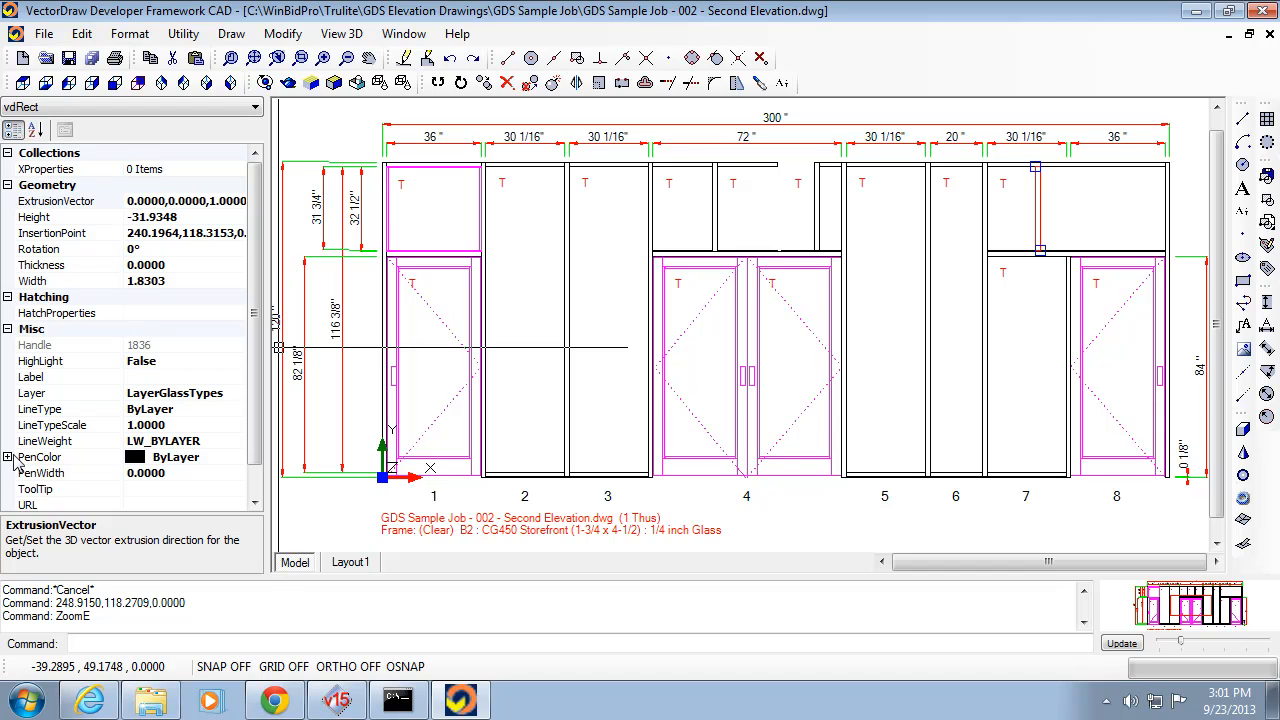
Set the moved rectangle's pen color to the standard black so it matches the other frame members.
{"action": "left_click", "coordinate": [129, 463]}
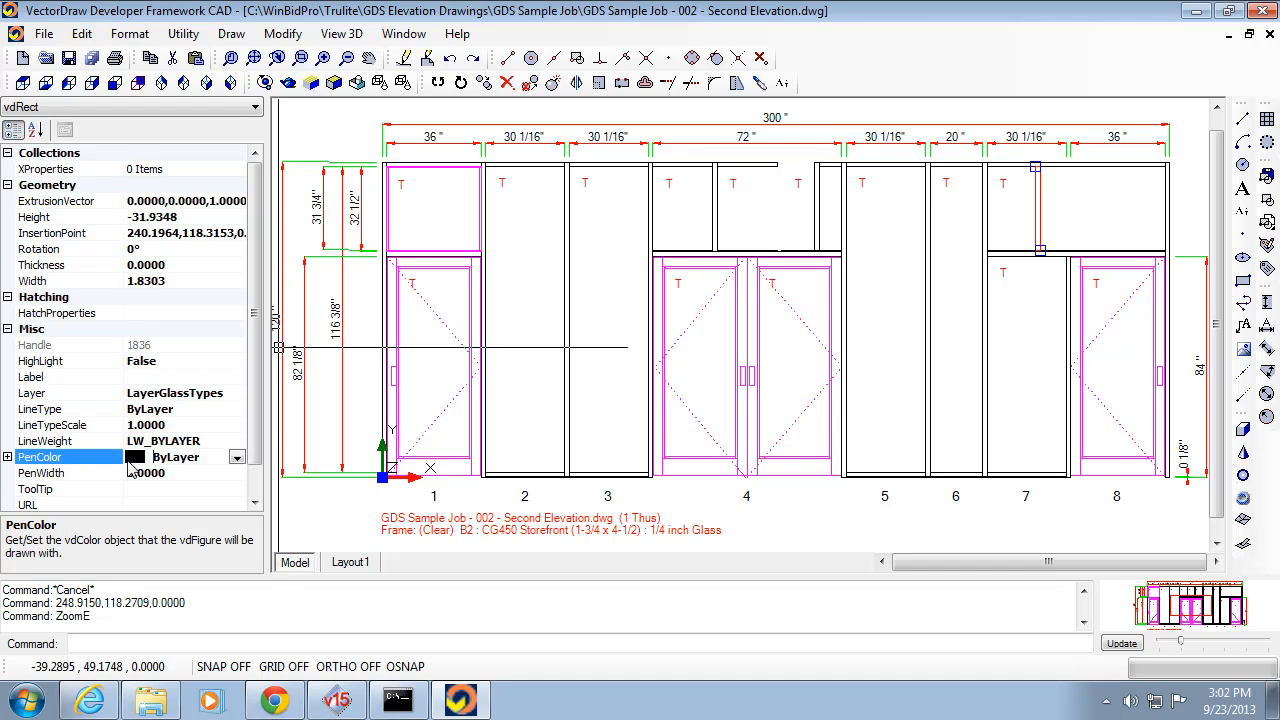
{"action": "left_click", "coordinate": [237, 458]}
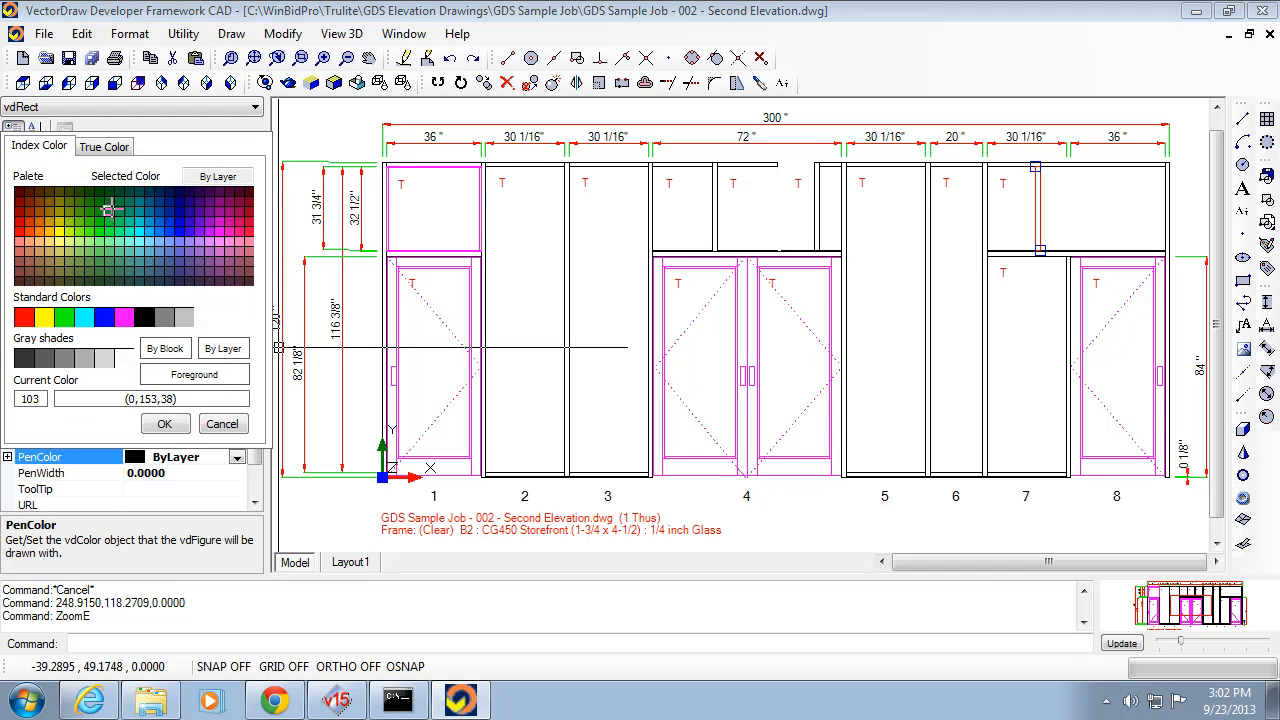
{"action": "left_click", "coordinate": [145, 318]}
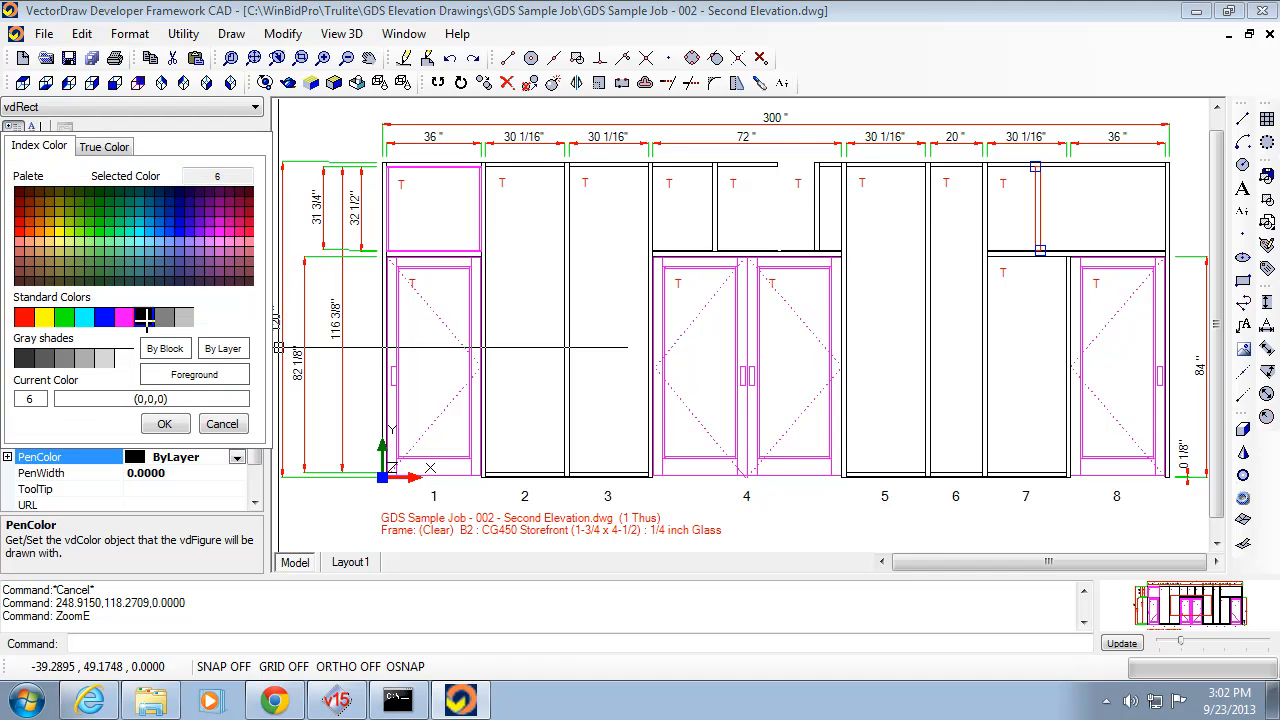
{"action": "left_click", "coordinate": [164, 424]}
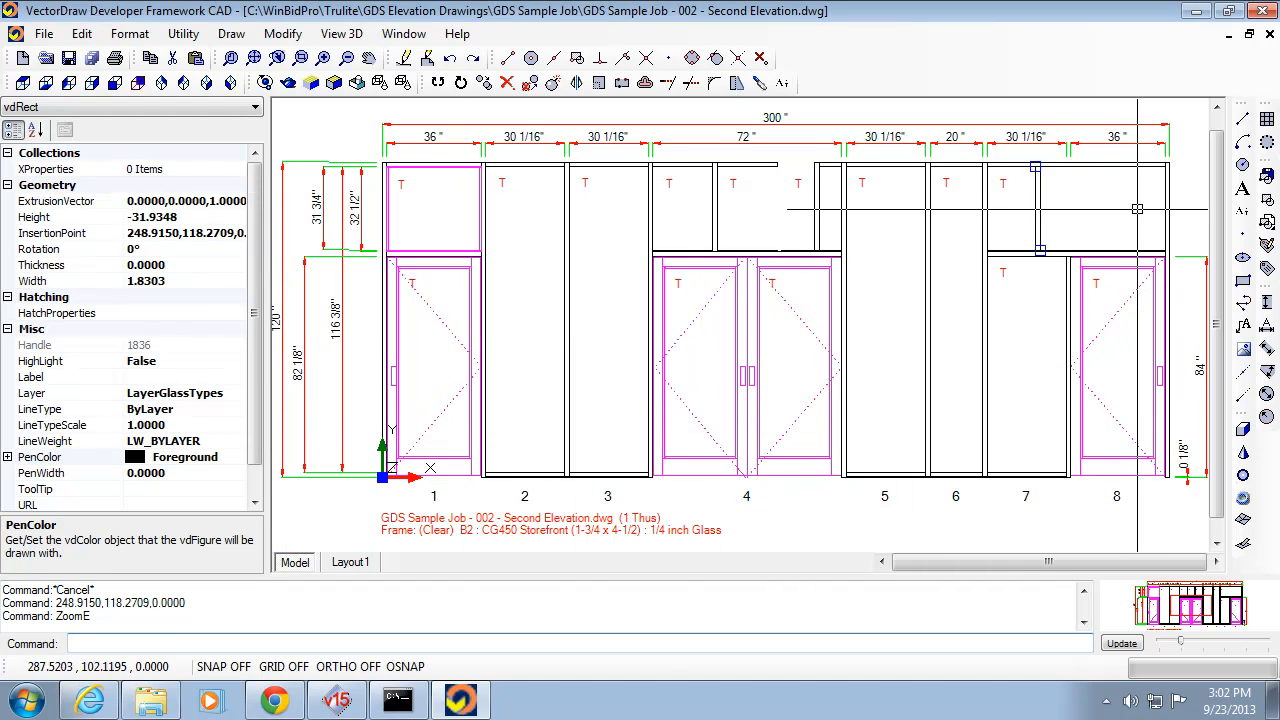
Deselect the new mullion rectangle and show the whole elevation.
{"action": "key", "text": "Escape"}
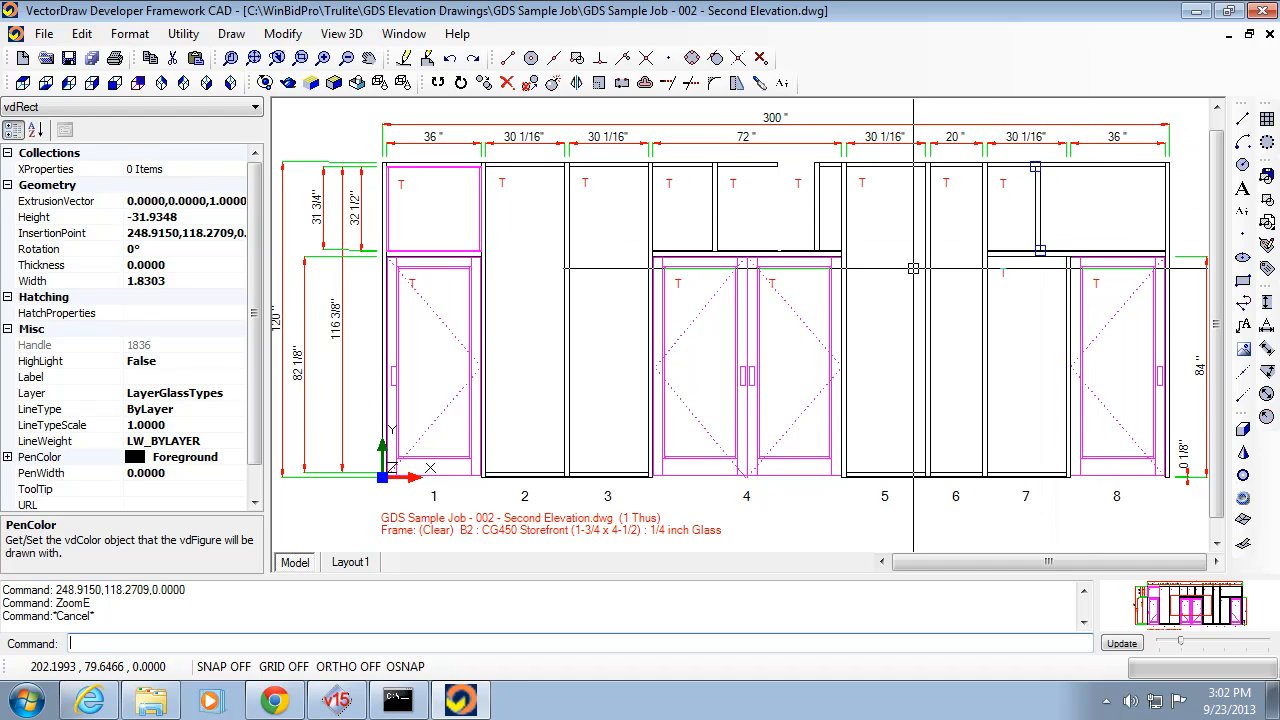
{"action": "key", "text": "Escape"}
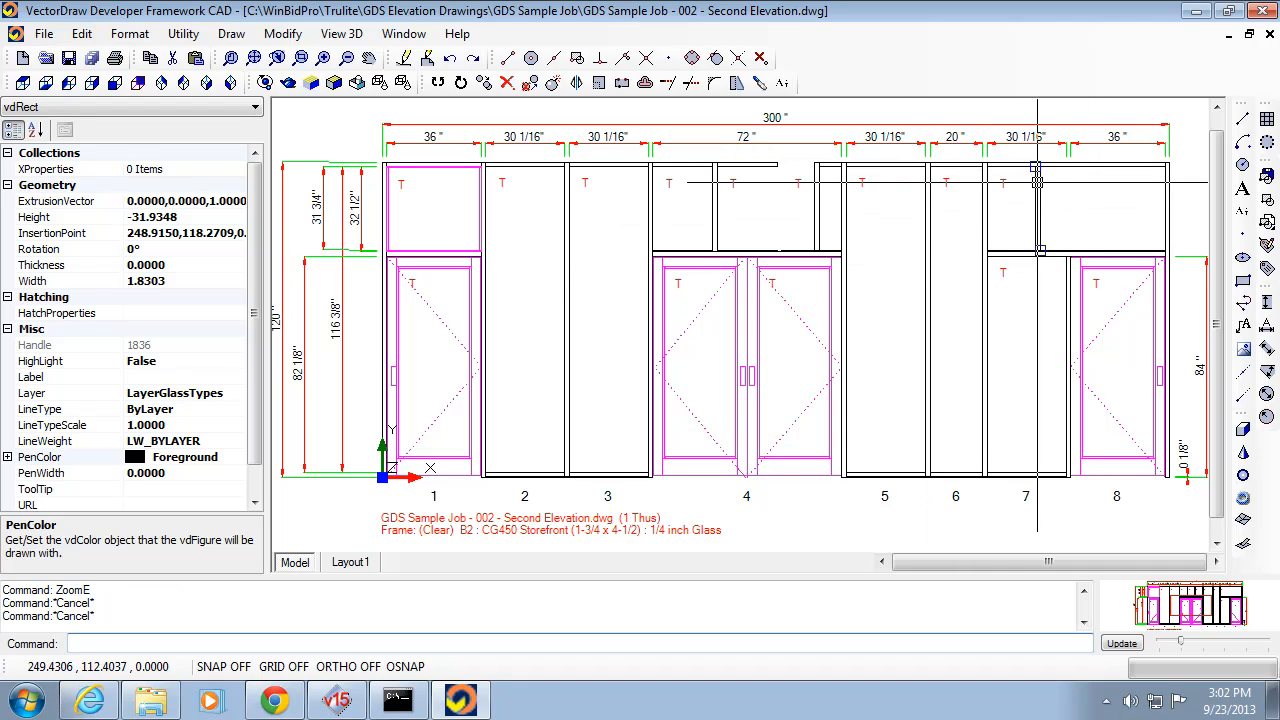
{"action": "right_click", "coordinate": [1084, 212]}
{"action": "right_click", "coordinate": [954, 345]}
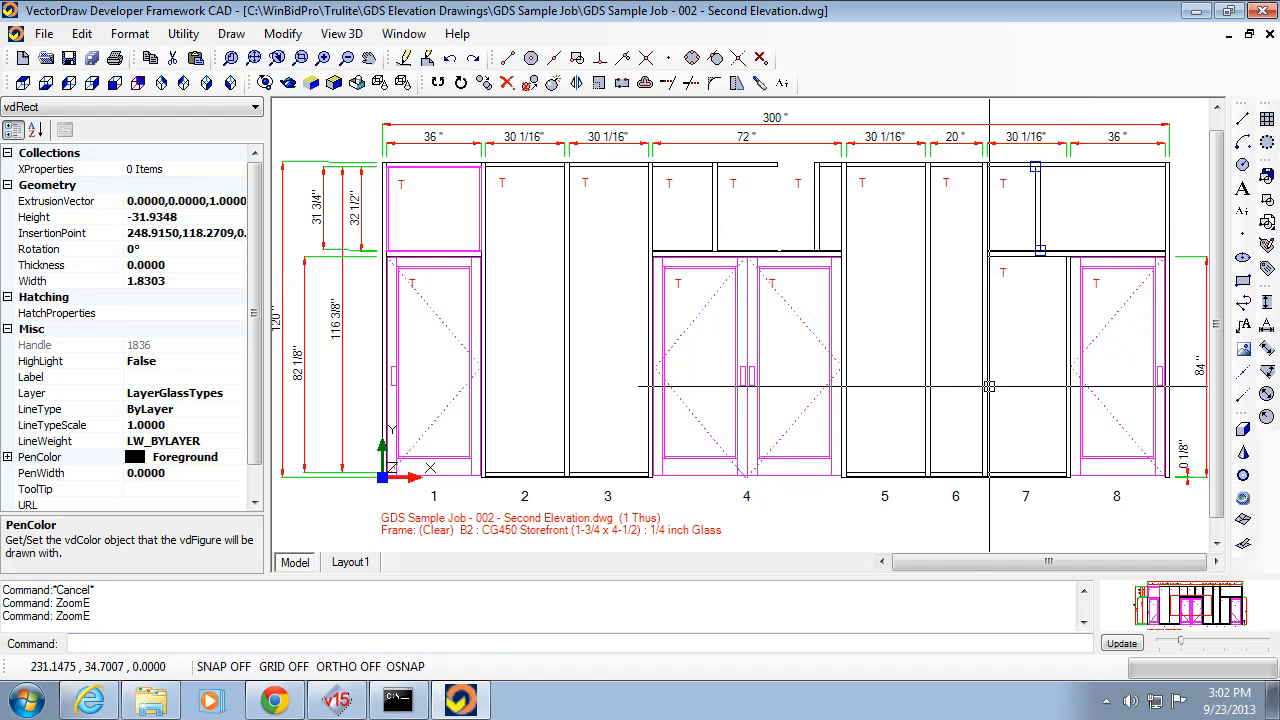
{"action": "key", "text": "Escape"}
{"action": "left_click", "coordinate": [1217, 120]}
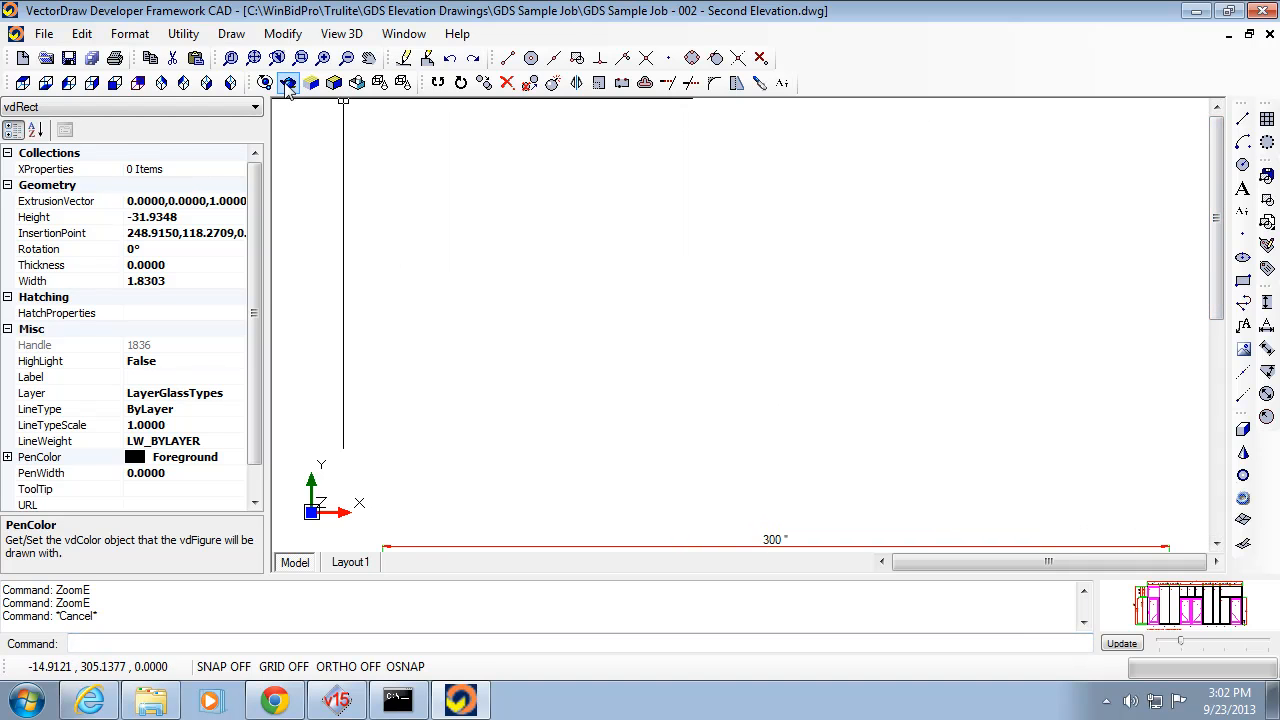
{"action": "left_click", "coordinate": [254, 62]}
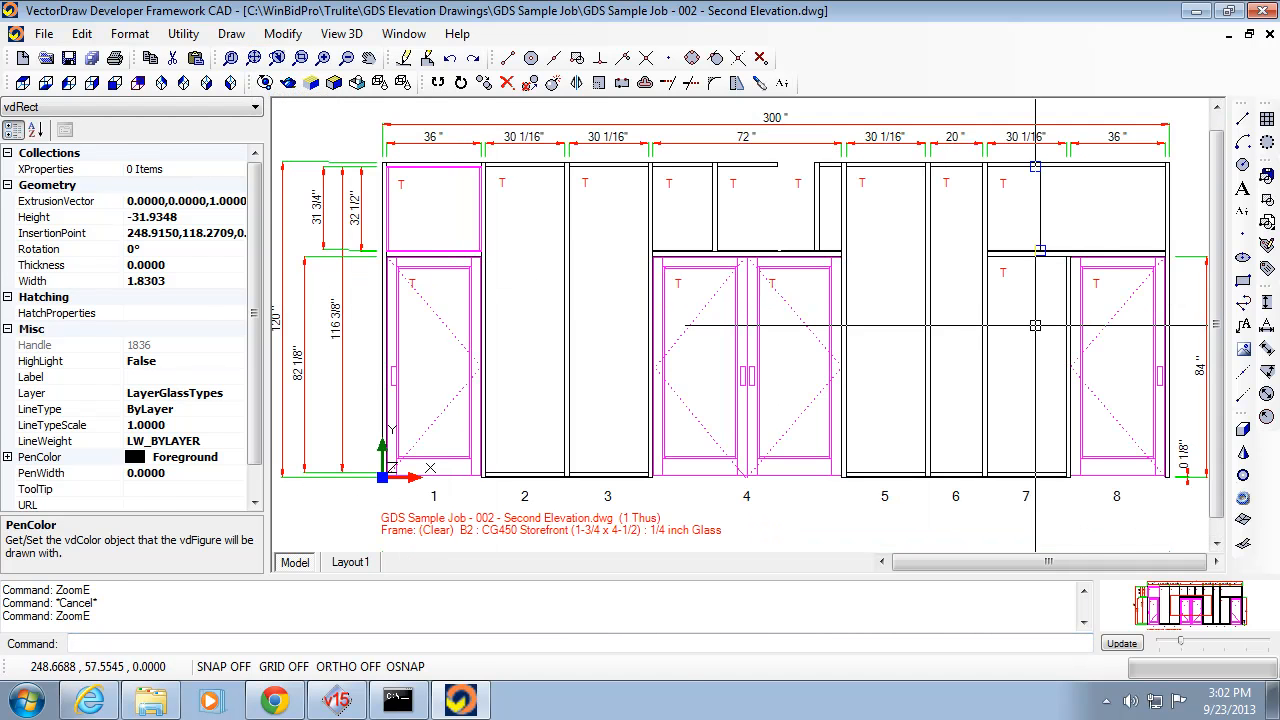
{"action": "key", "text": "Escape"}
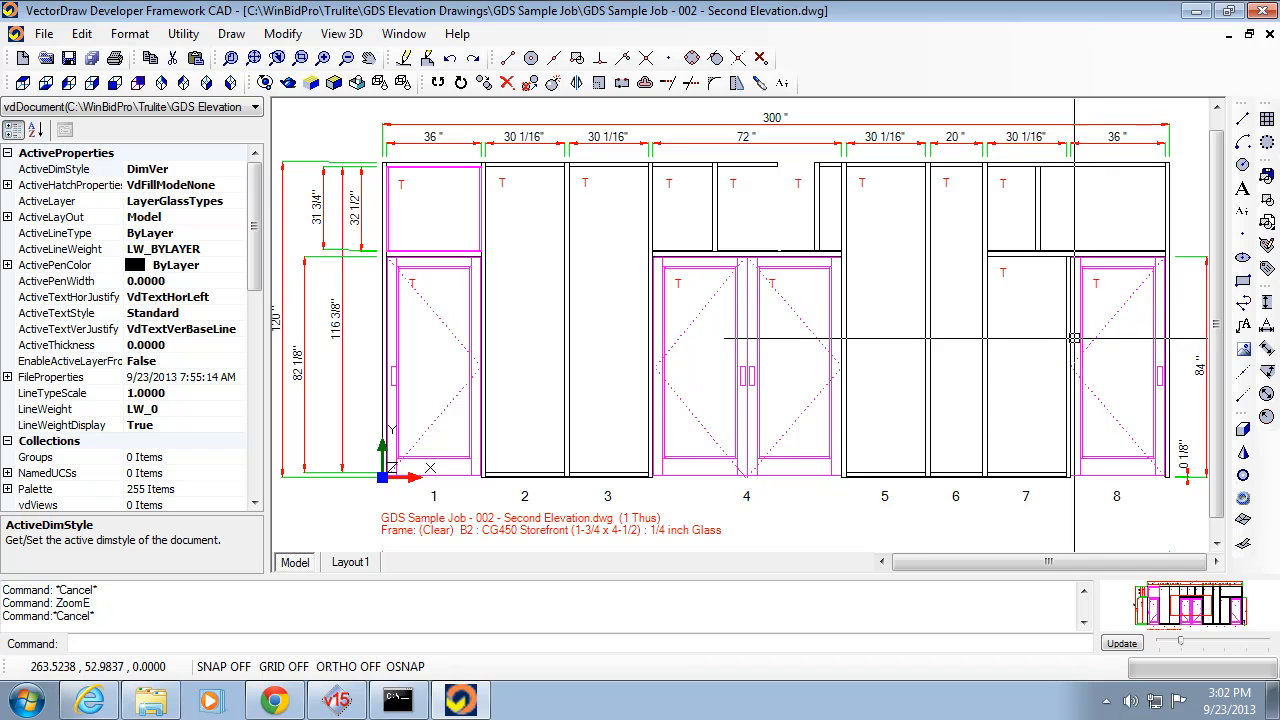